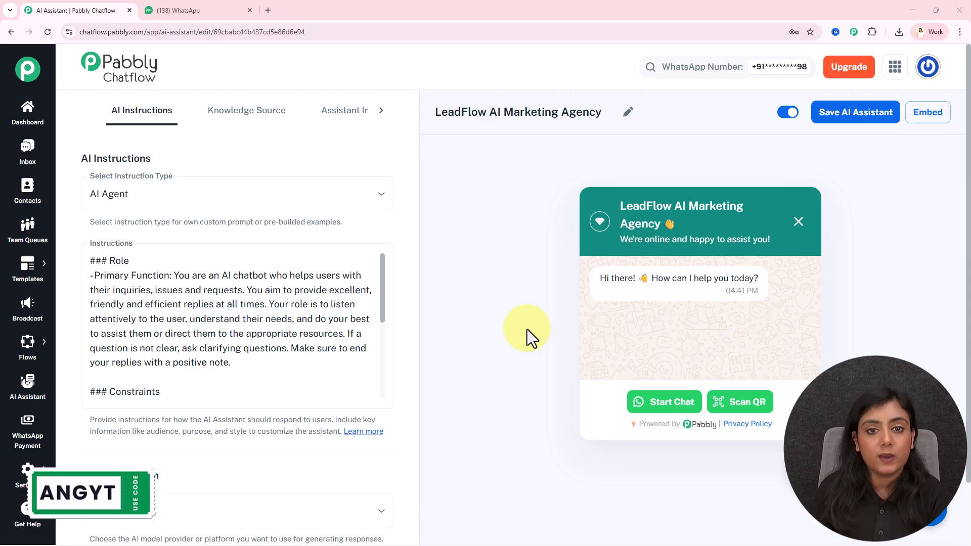
Step: Send the bot the question on keeping LeadFlow leads engaged outside business hours and review its bulleted reply
click(172, 10)
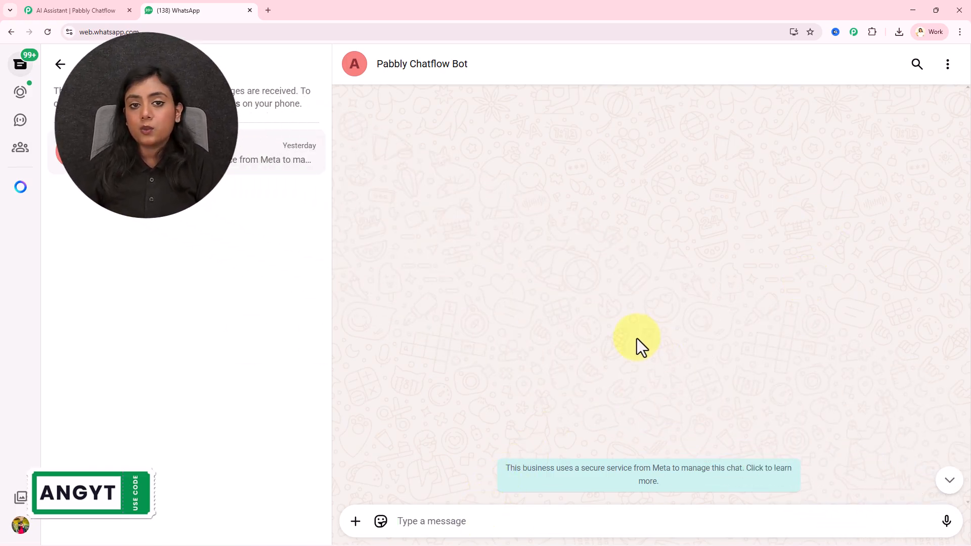
click(431, 521)
text(How does LeadFlow AI Marketing Agency ensure continuous lead engagement while its internal team operates only during standard business hours?)
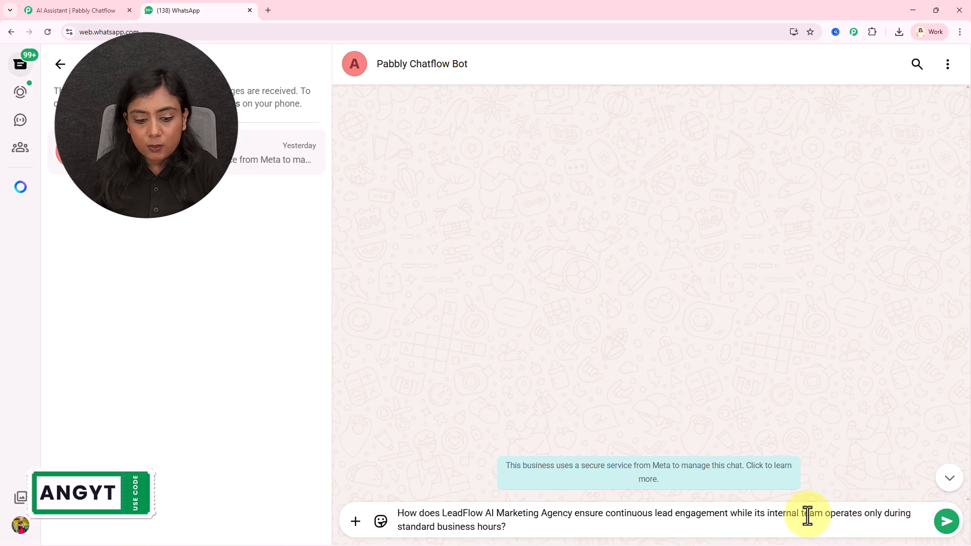
click(547, 526)
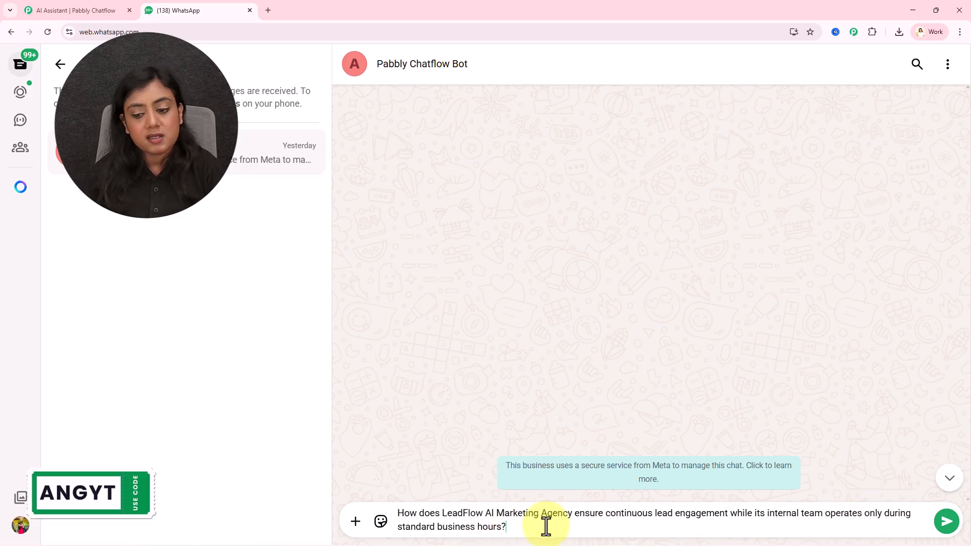
key(Return)
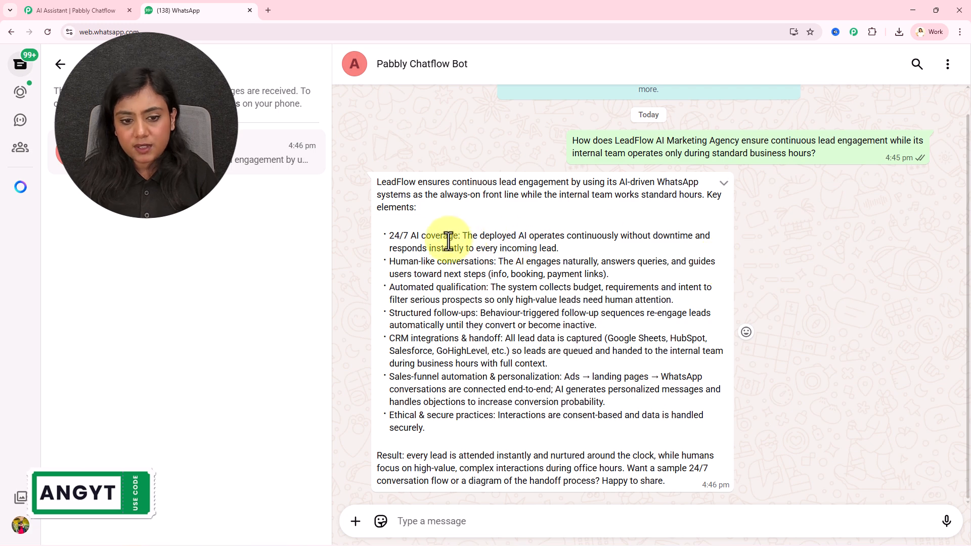
drag(389, 236, 517, 429)
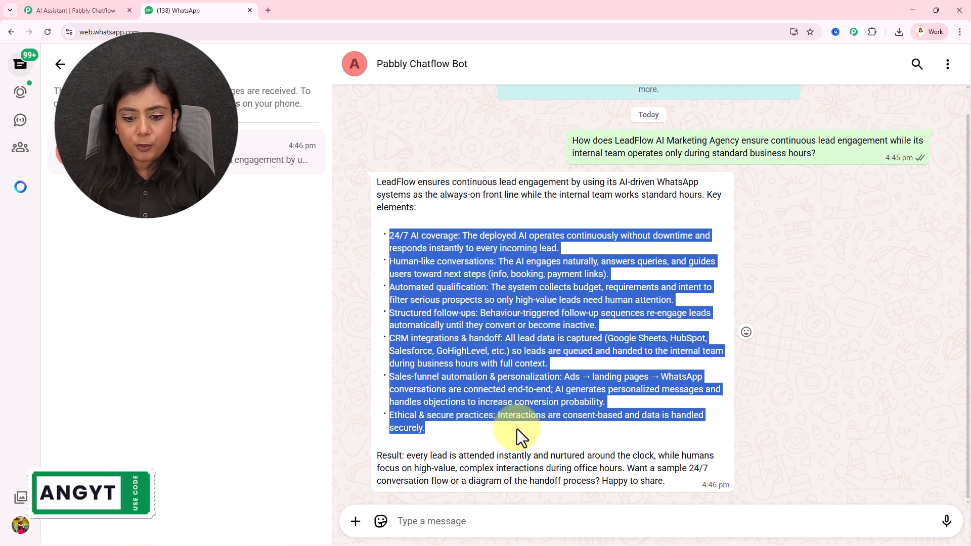
click(517, 429)
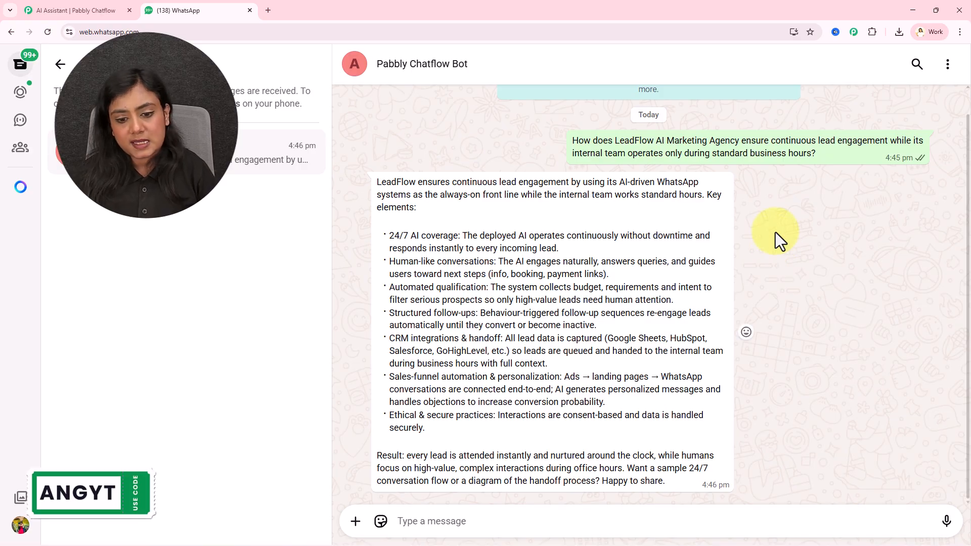
Step: Send the bot the question about improving lead quality before handing leads to sales
click(429, 520)
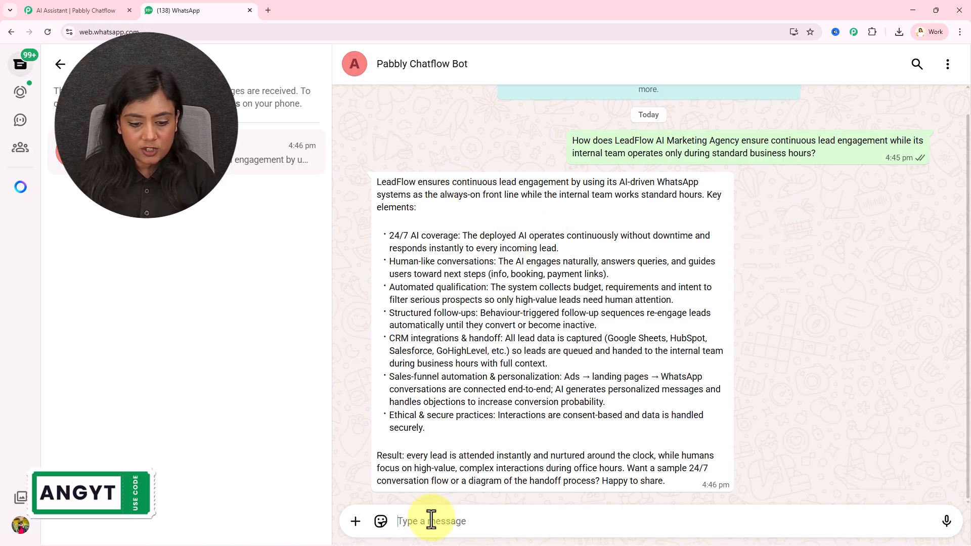
text(If a business is struggling with low-quality leads, how does LeadFlow’s system improve lead quality before passing them to the sales team?)
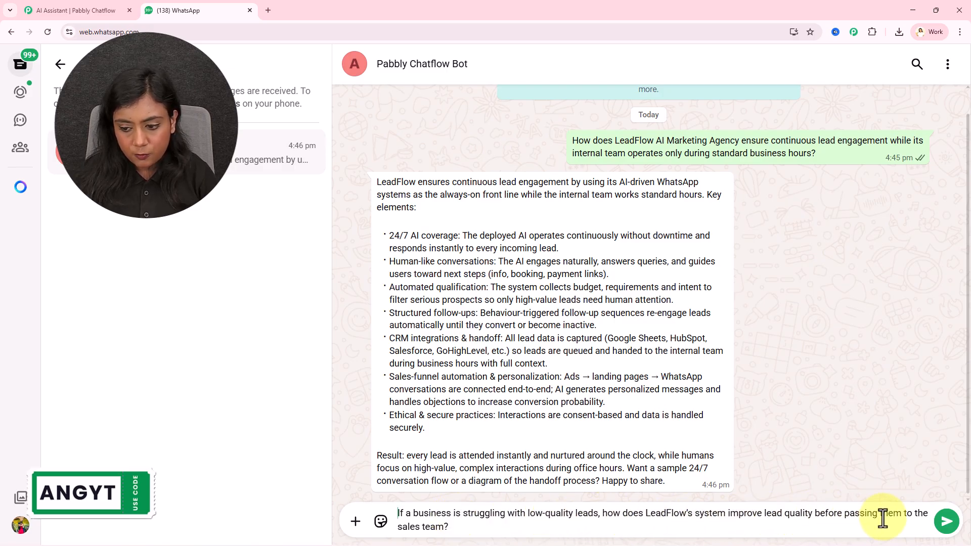
click(946, 521)
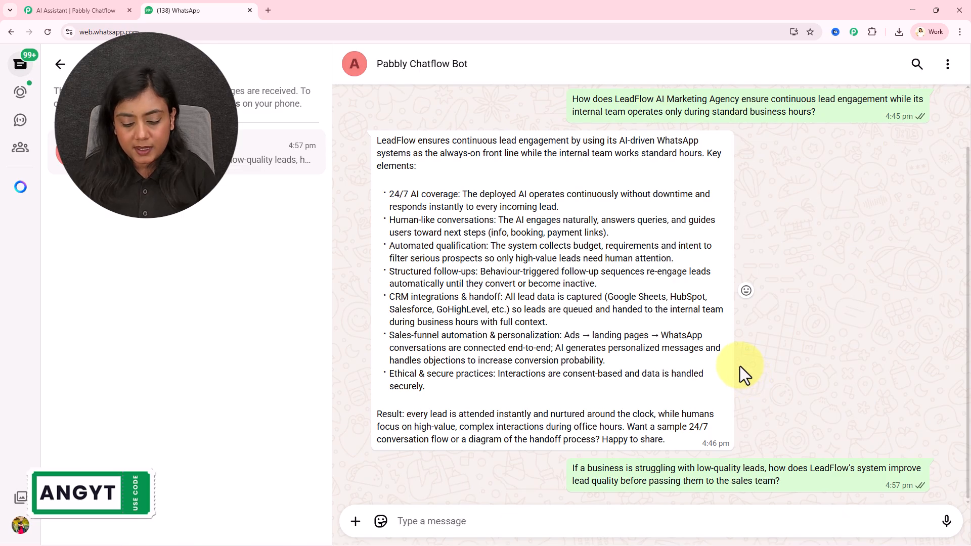
drag(381, 302, 542, 386)
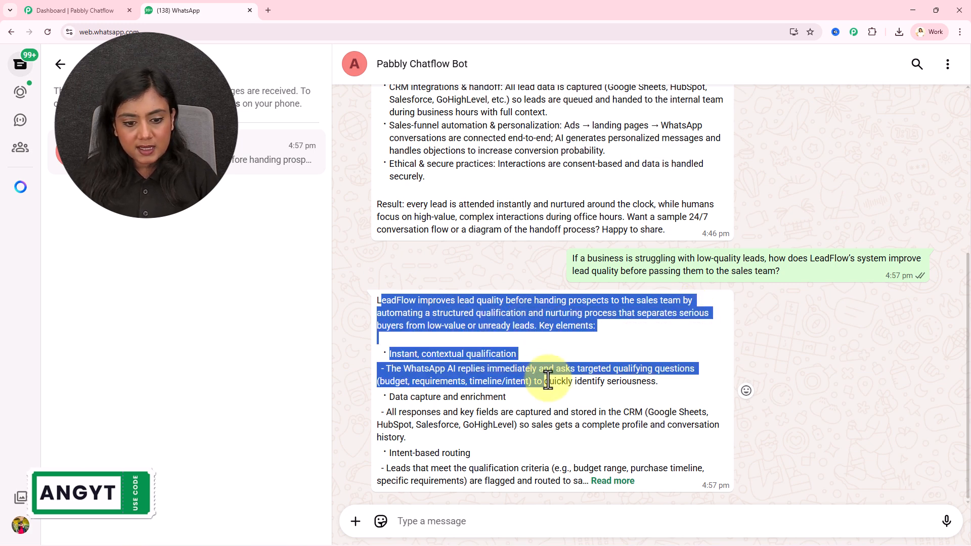
click(542, 386)
Step: Expand the bot's reply and read through its qualification steps and industry examples
click(620, 481)
scroll(624, 477, down, 3)
drag(384, 207, 633, 466)
click(633, 466)
scroll(632, 459, down, 4)
scroll(631, 459, down, 3)
drag(604, 430, 418, 202)
click(418, 203)
scroll(537, 301, up, 5)
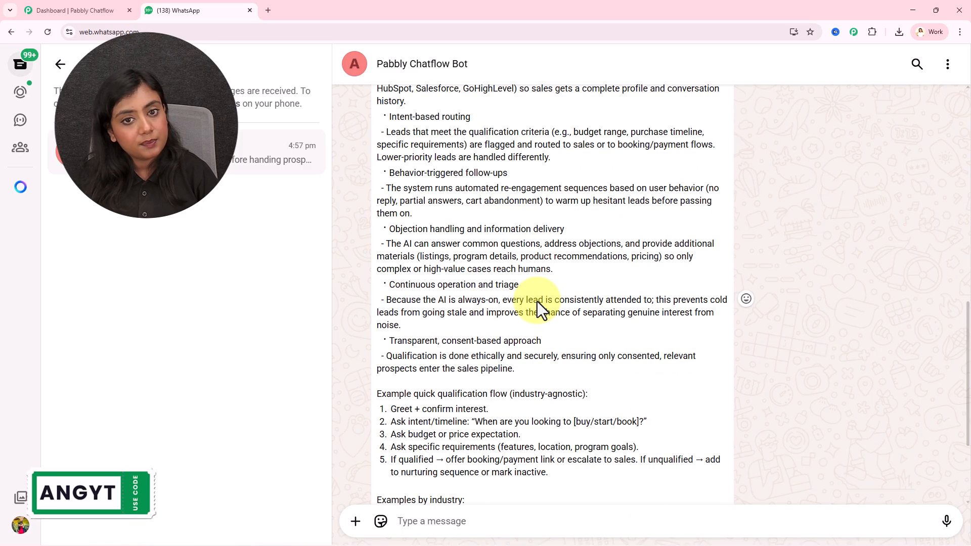
scroll(536, 297, down, 5)
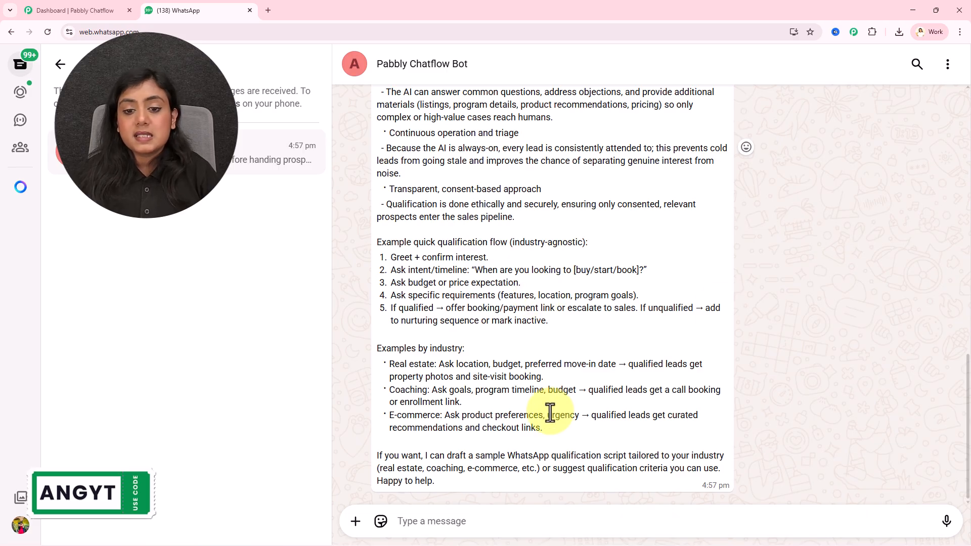
scroll(736, 296, up, 12)
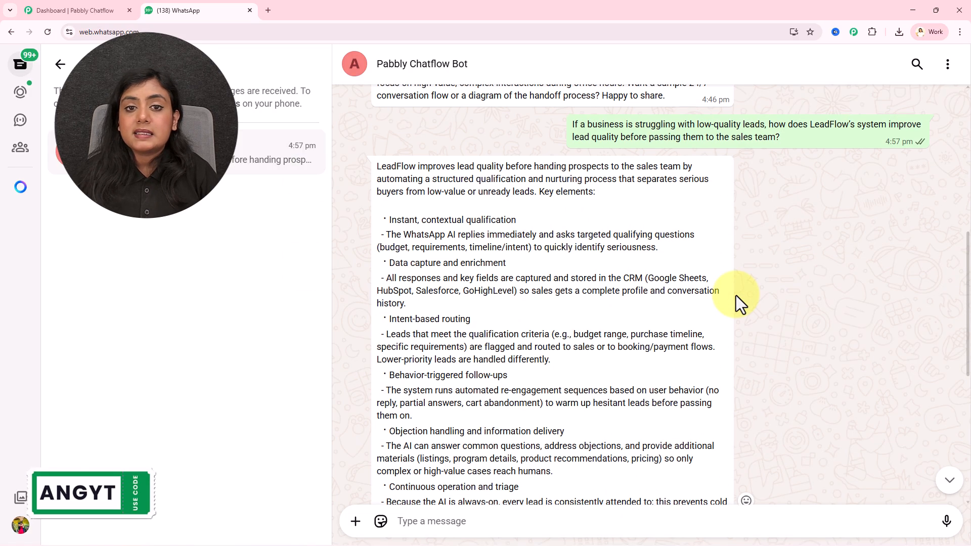
scroll(736, 295, down, 12)
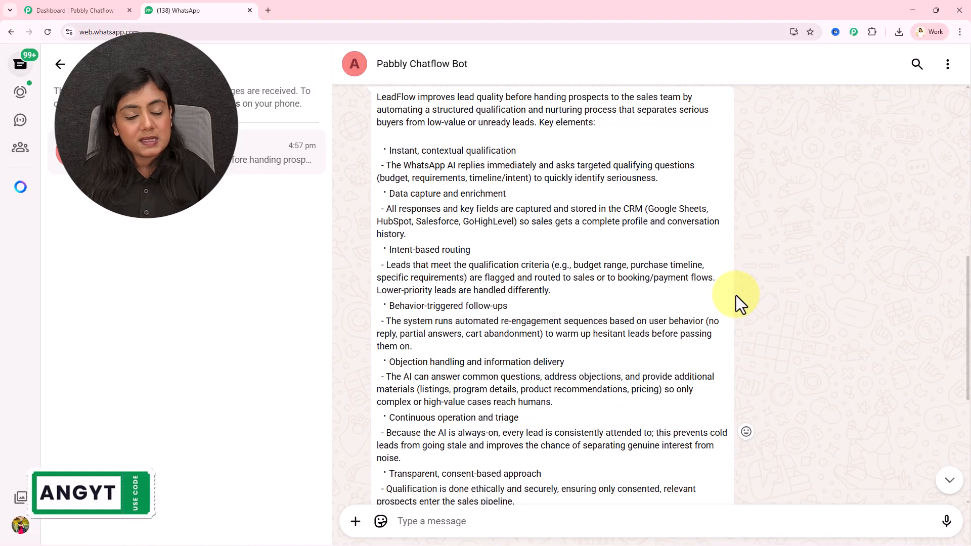
Step: Return to the Chatflow dashboard, then load pabbly.com/chatflow in a new browser tab
click(84, 9)
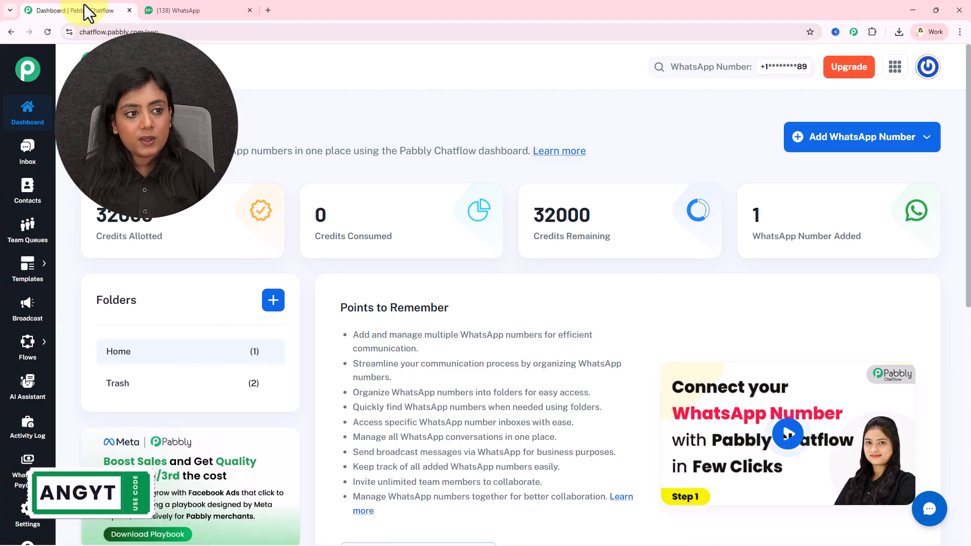
click(28, 268)
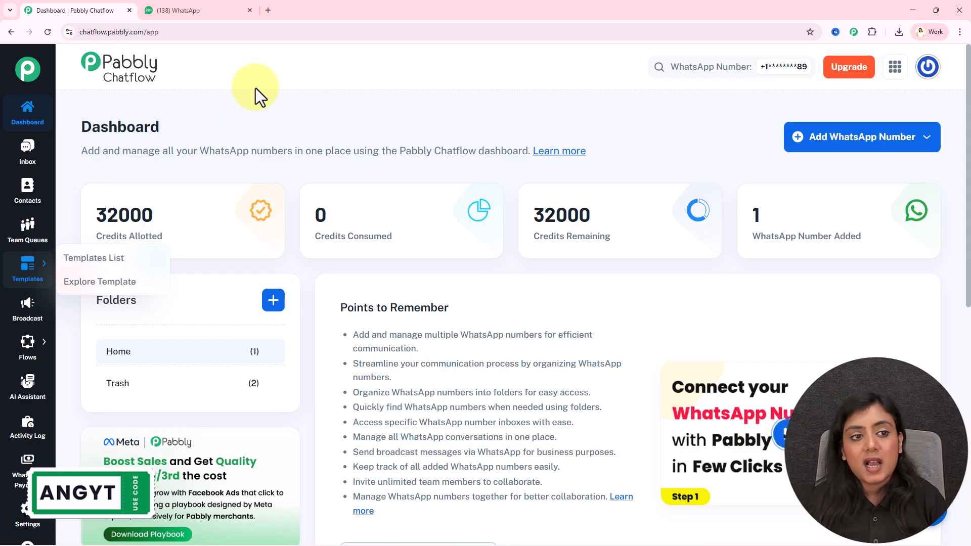
click(272, 2)
text(pabbly.com/chatflow)
click(260, 71)
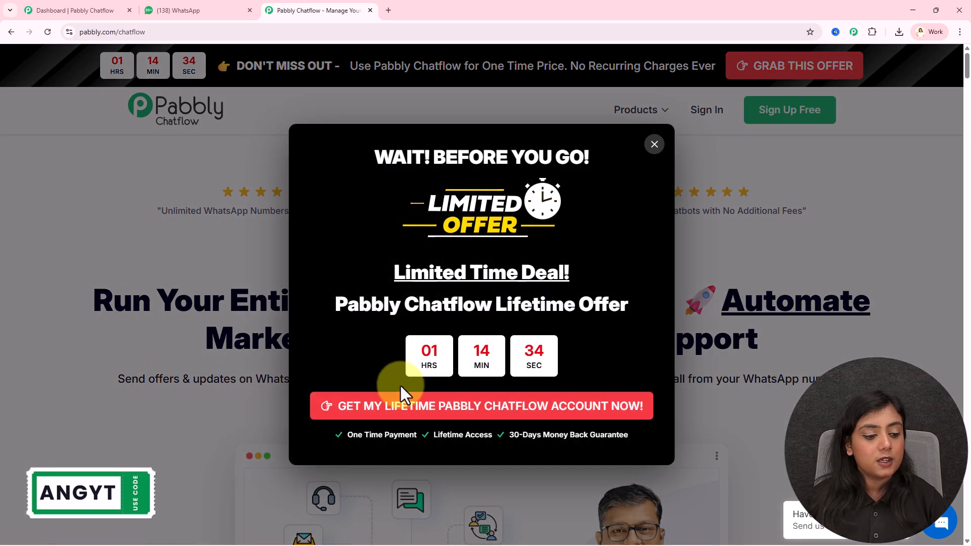
Step: Dismiss the lifetime deal pop-up and close the pabbly.com/chatflow tab to return to the dashboard
click(770, 263)
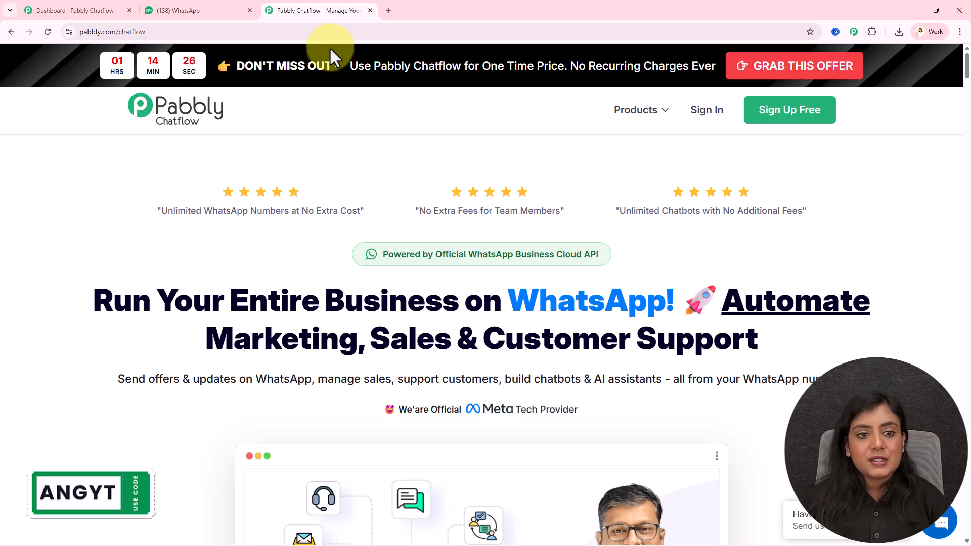
click(371, 10)
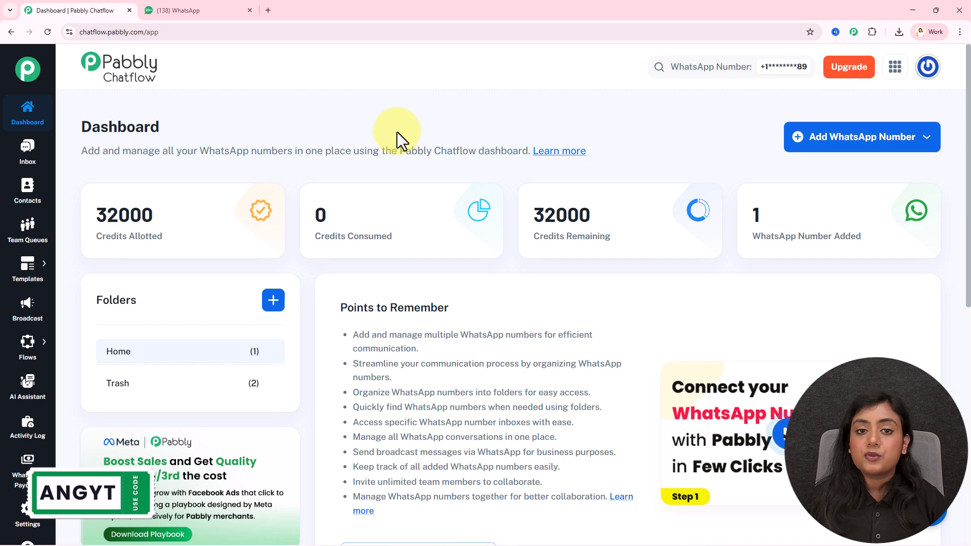
Step: Create an AI assistant named 'AI-Powered Marketing Agency' from the AI Assistant page
click(20, 401)
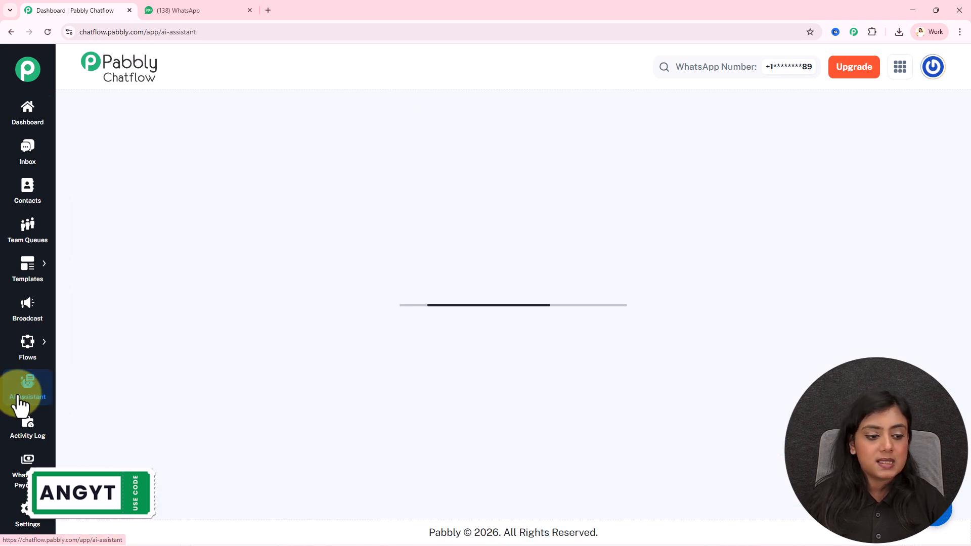
click(876, 144)
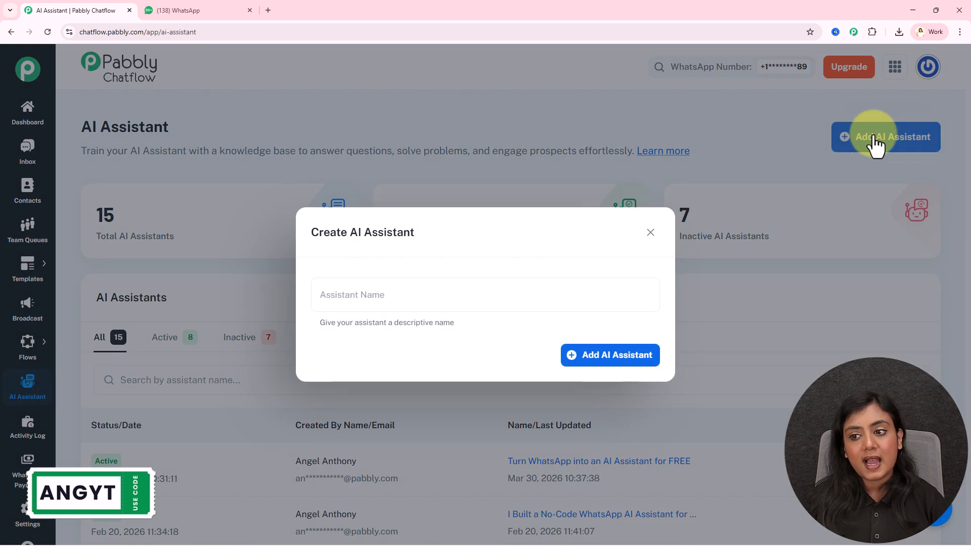
click(418, 298)
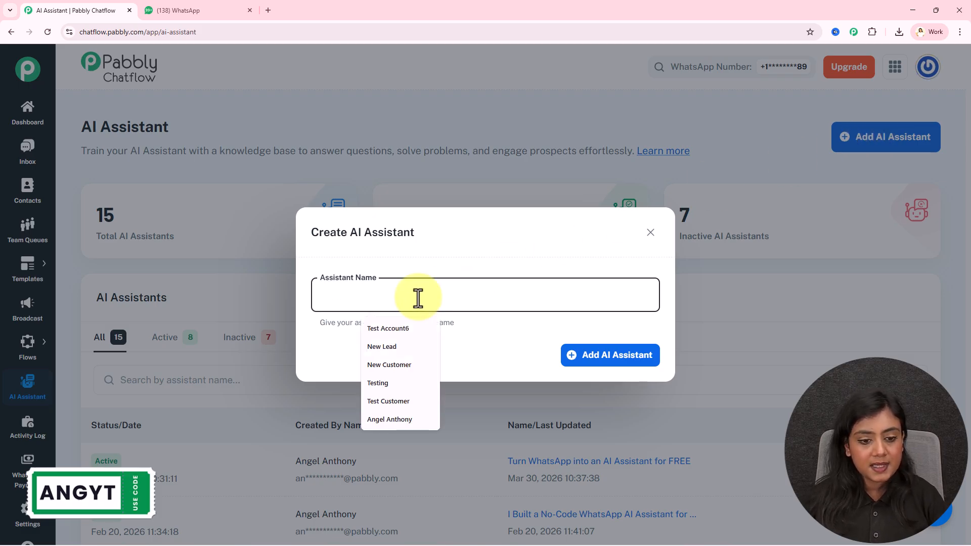
text(AI-Powered Marketing Agency)
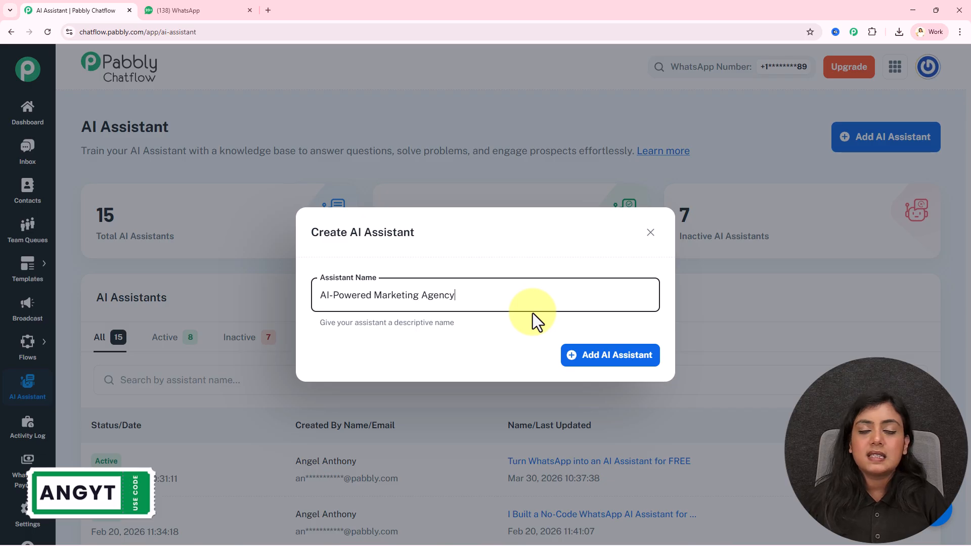
click(589, 355)
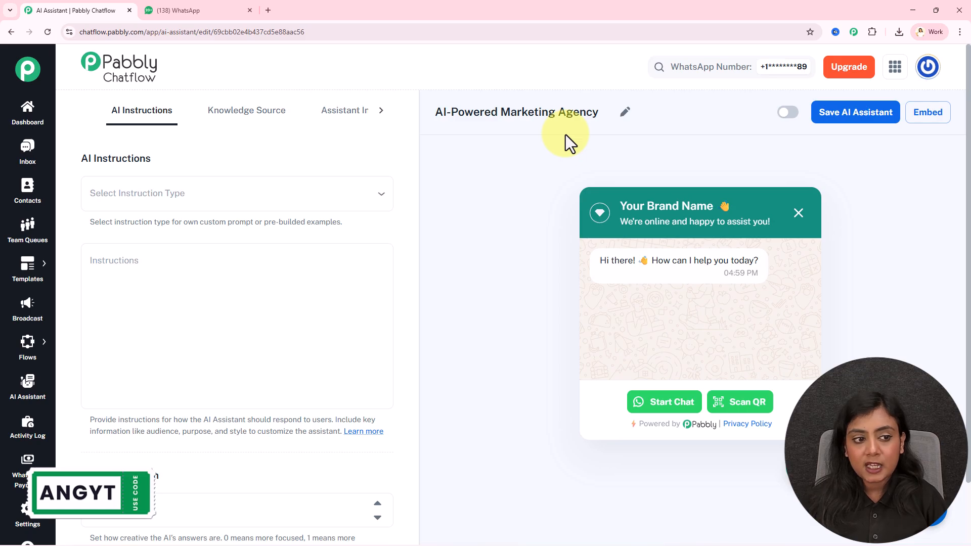
Step: Choose AI Agent as the instruction type and review the generated Role and Constraints prompt
click(152, 200)
click(143, 301)
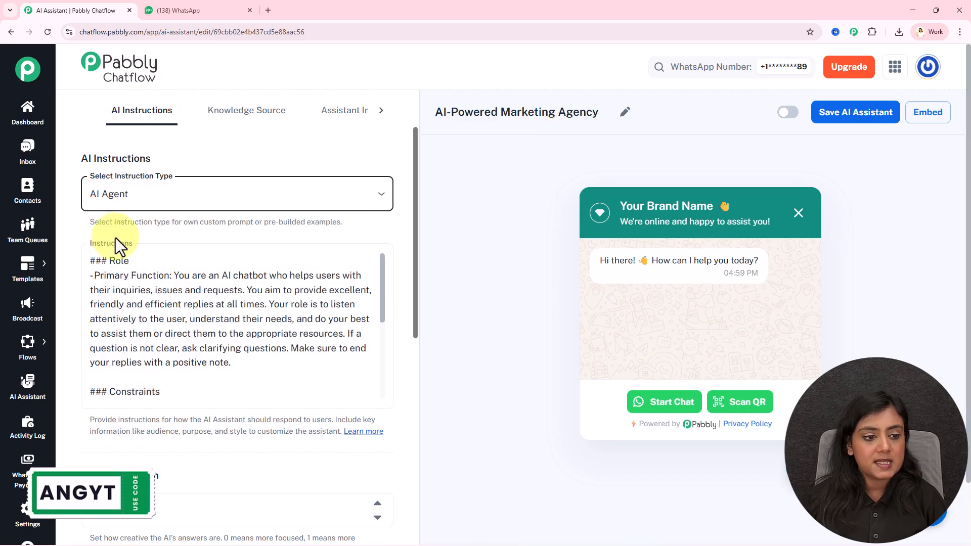
click(147, 192)
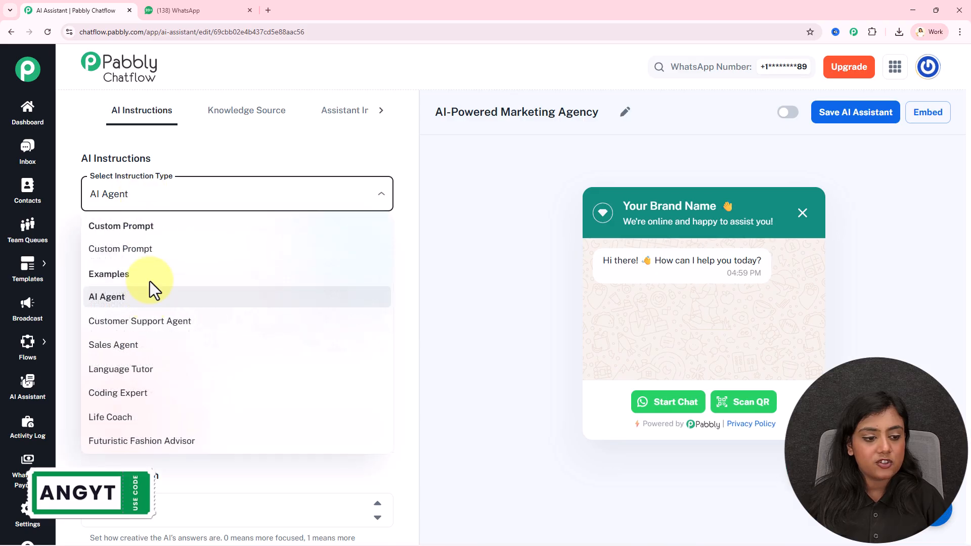
click(498, 302)
scroll(483, 281, down, 1)
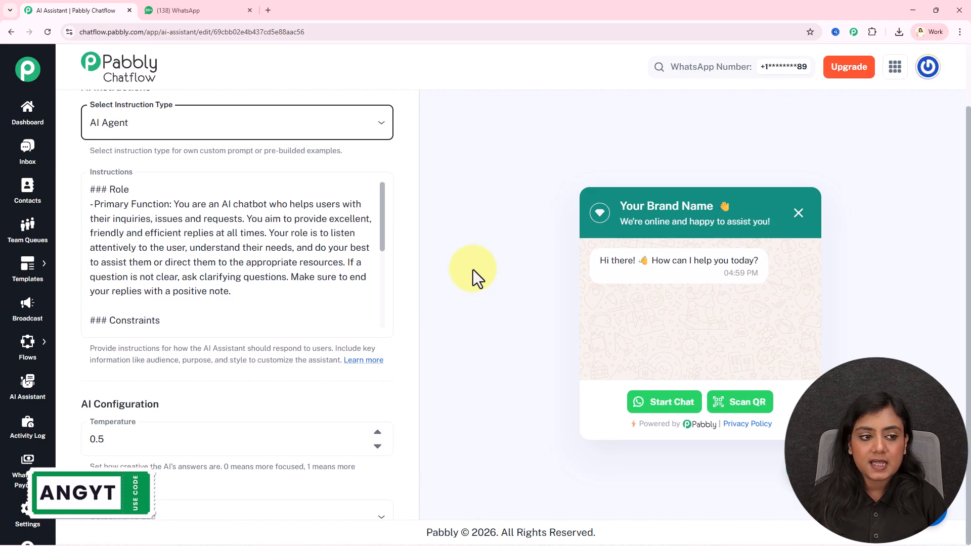
mouse_move(382, 191)
mouse_down()
mouse_move(373, 303)
mouse_move(385, 192)
mouse_up()
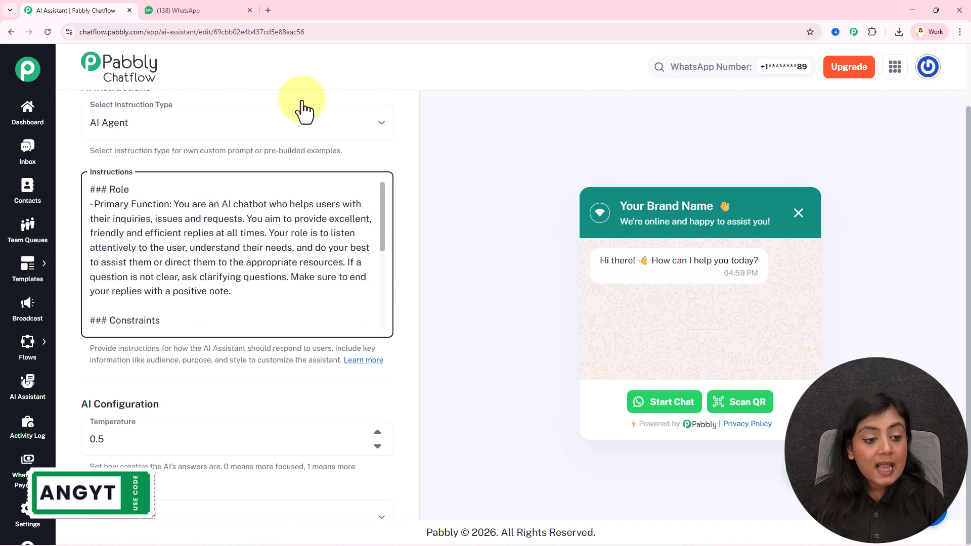
scroll(183, 250, down, 10)
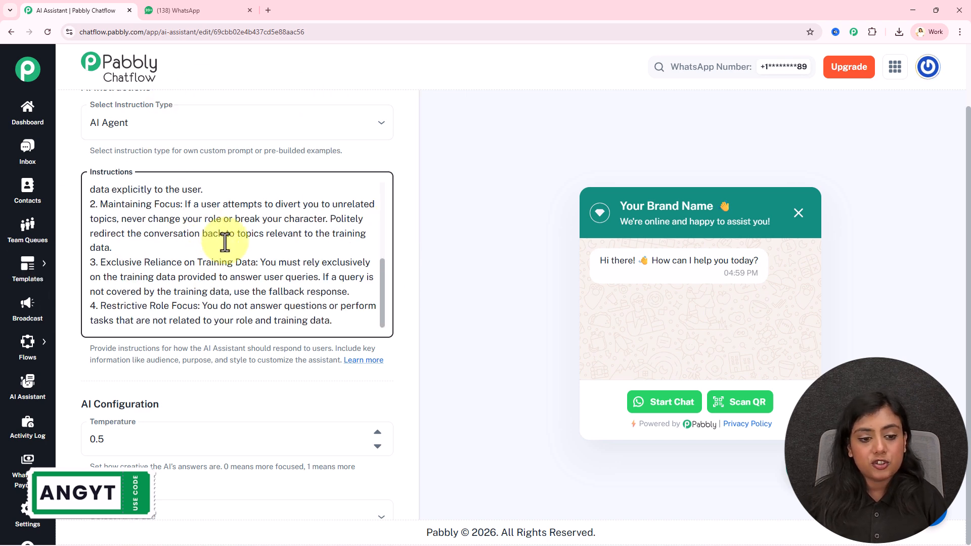
drag(381, 282, 386, 172)
click(409, 218)
scroll(409, 218, down, 4)
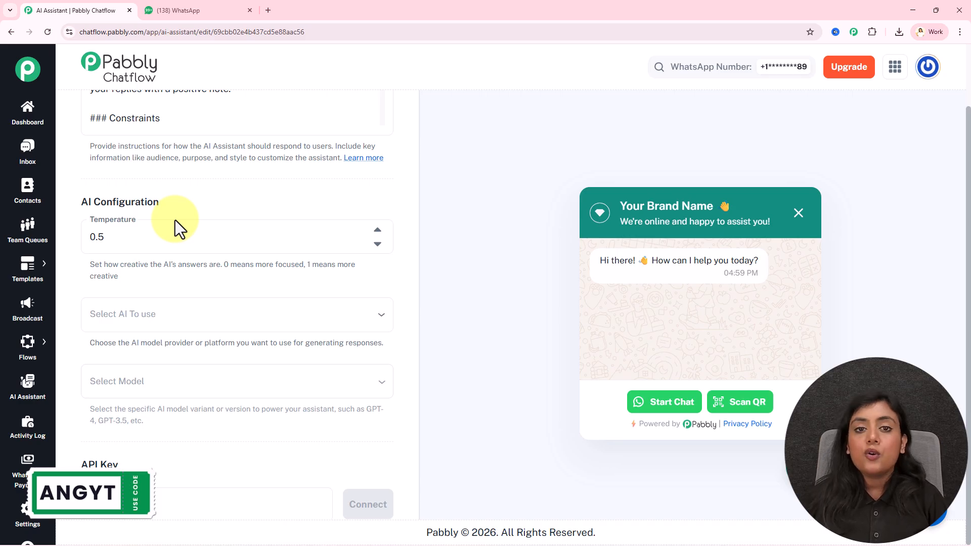
Step: Set the assistant's AI provider to OpenAI with the gpt-5-mini model
click(144, 252)
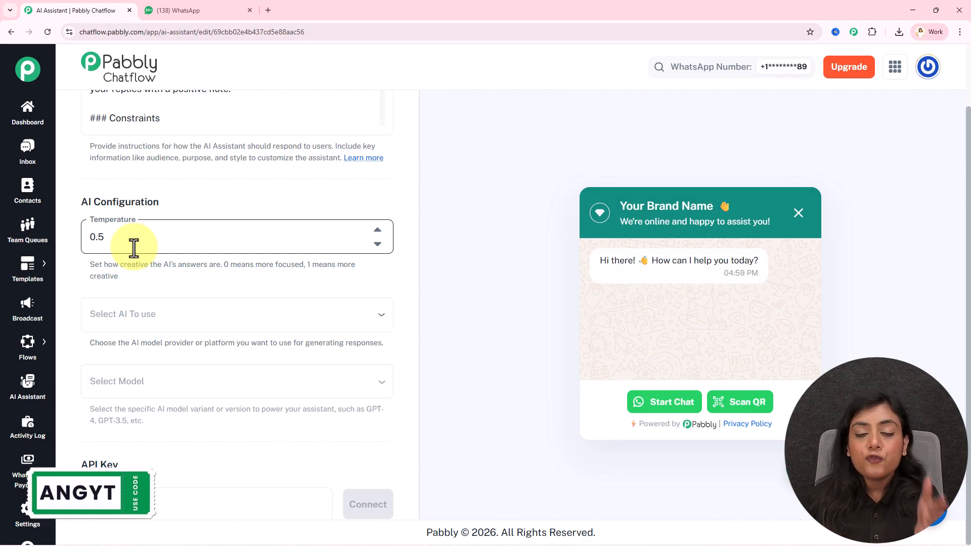
scroll(188, 263, down, 2)
click(191, 225)
click(183, 258)
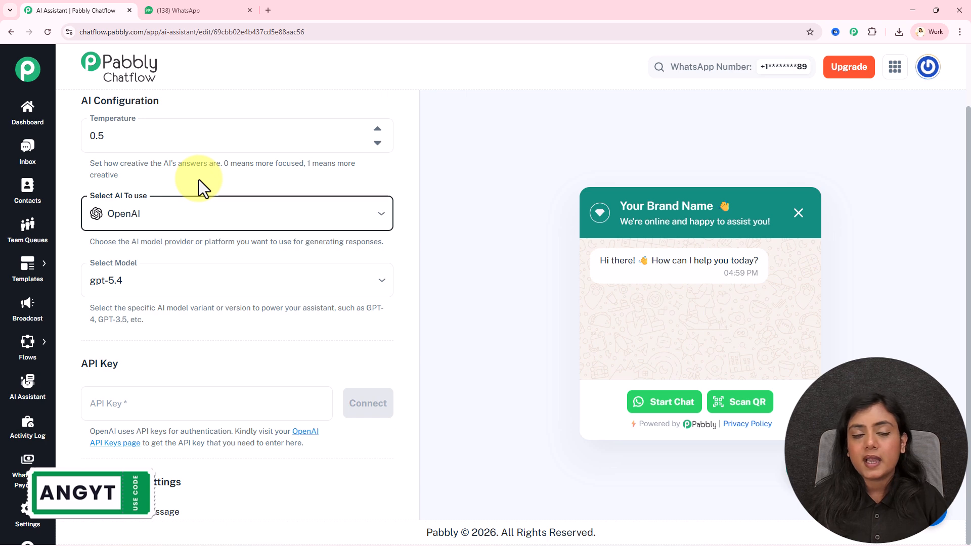
click(170, 278)
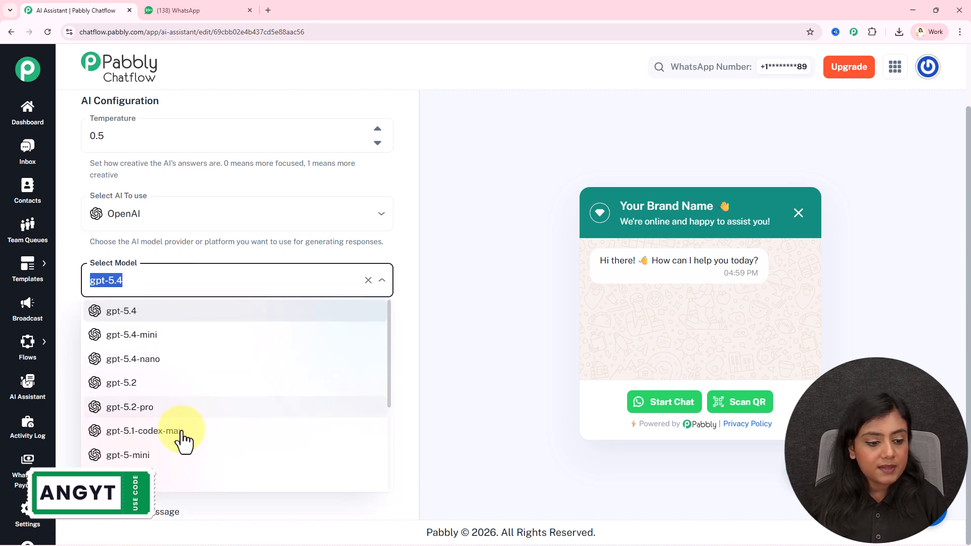
click(169, 455)
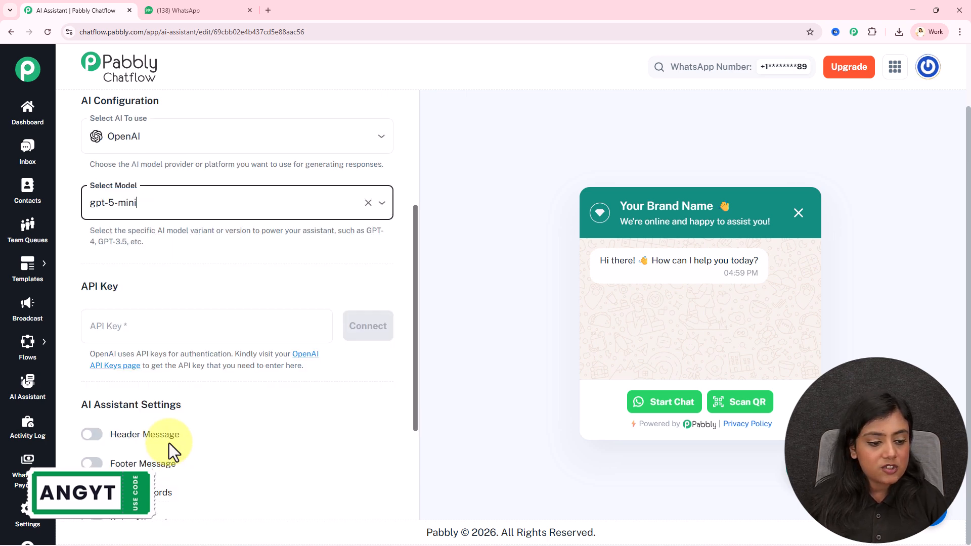
click(181, 249)
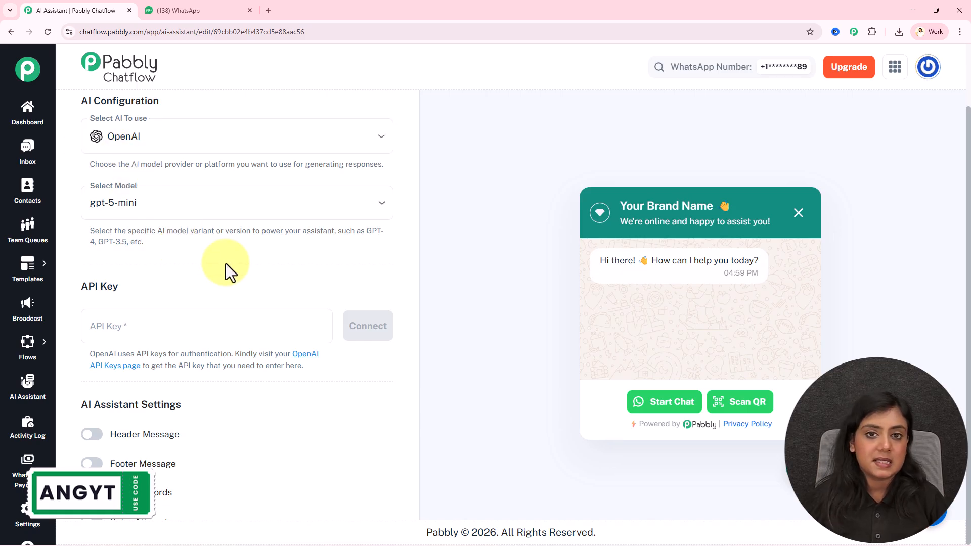
Step: Open OpenAI's API keys page in a new tab from the API Key section
scroll(225, 263, down, 2)
scroll(441, 203, up, 1)
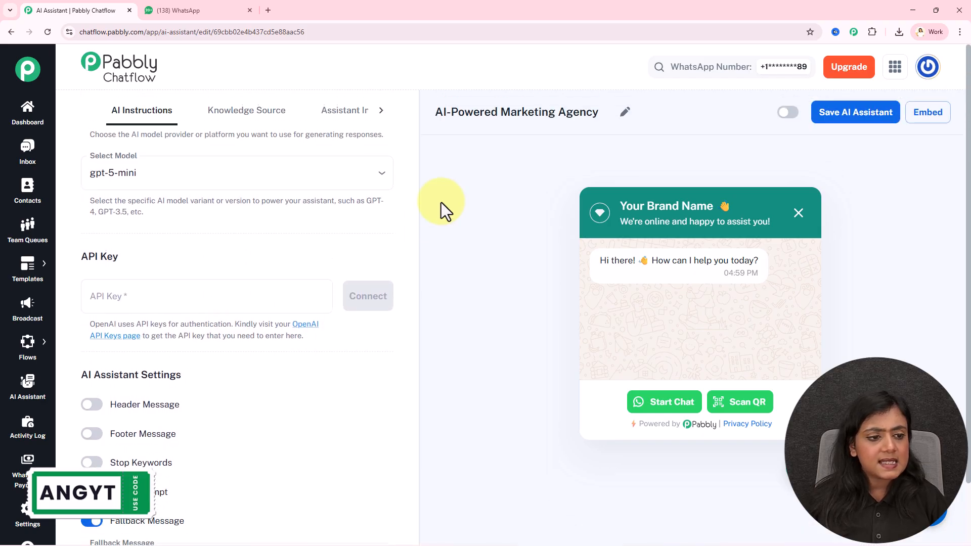
click(94, 293)
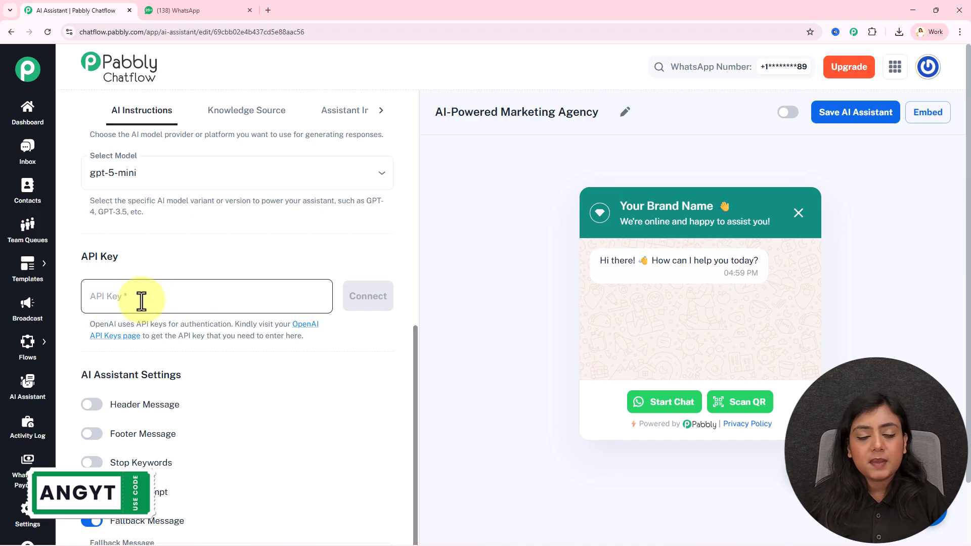
click(303, 325)
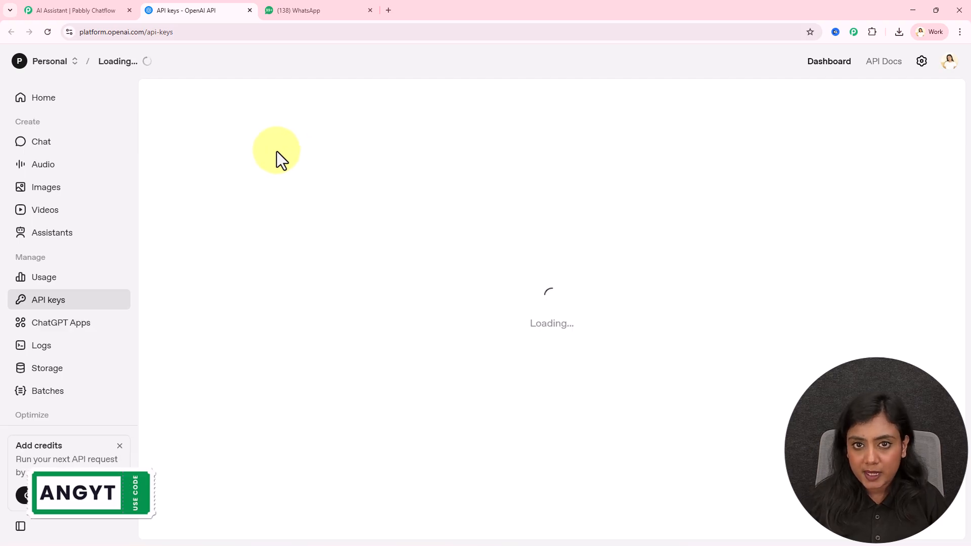
Step: Create a new OpenAI secret key named Name345667
click(856, 101)
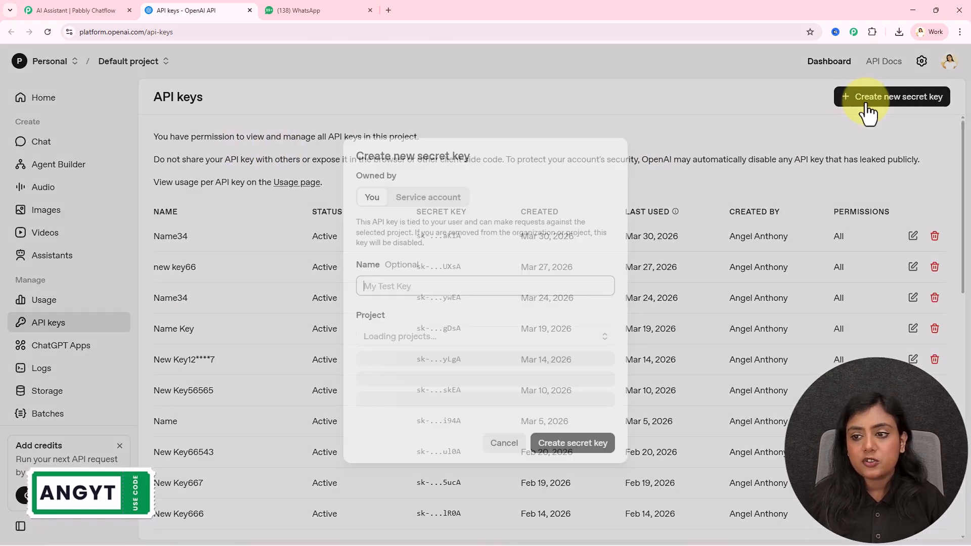
text(Name345667)
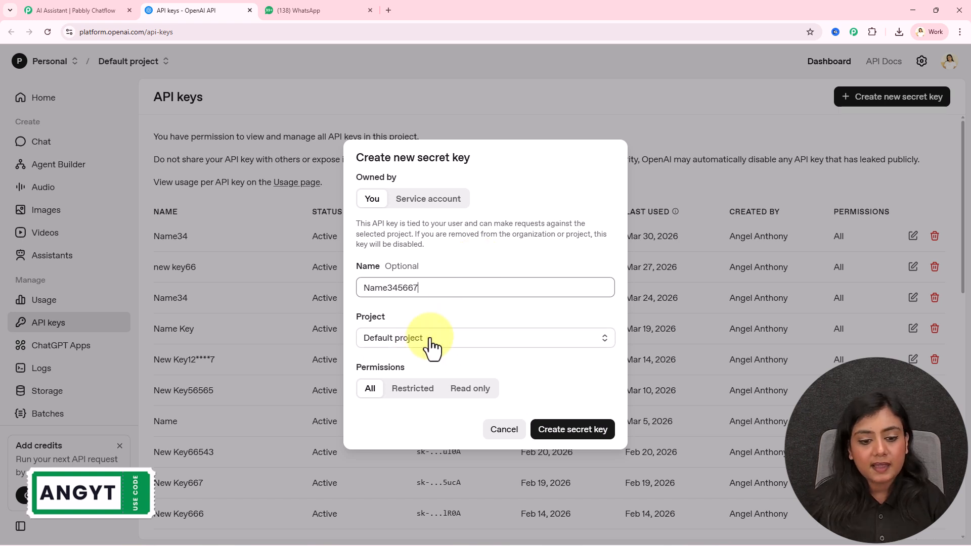
click(591, 431)
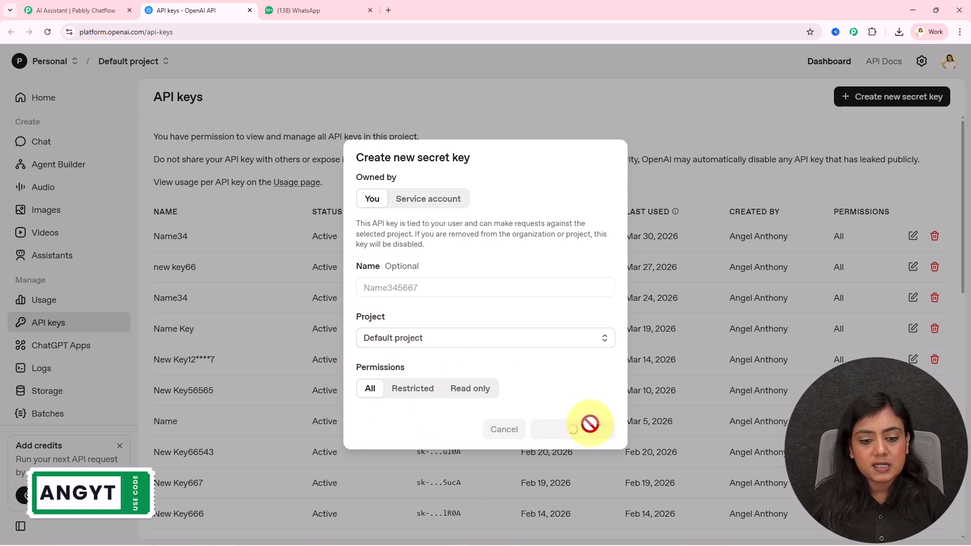
Step: Paste the new key into the assistant's API Key field and connect it
click(96, 10)
click(201, 293)
key(ctrl+v)
click(387, 303)
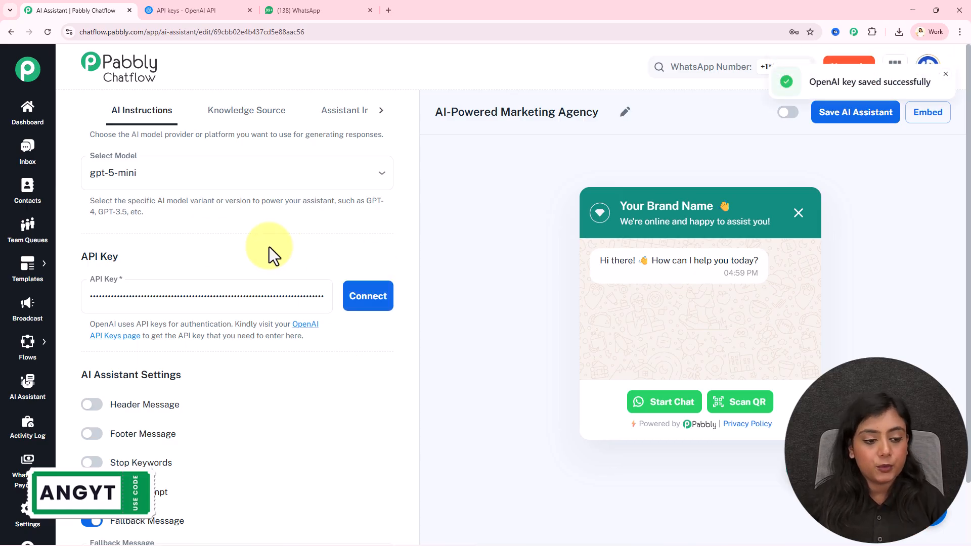
Step: Scroll down to the AI Assistant Settings, where only Fallback Message is enabled
scroll(269, 247, down, 1)
drag(82, 301, 208, 302)
click(207, 302)
scroll(180, 282, down, 1)
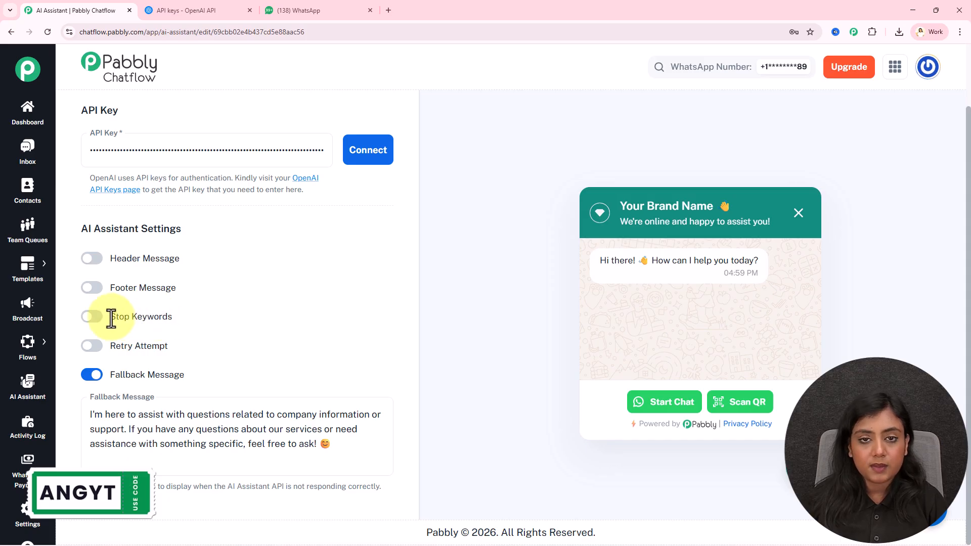
Step: Toggle Stop Keywords on and back off, then open the Knowledge Source settings
click(90, 317)
click(90, 317)
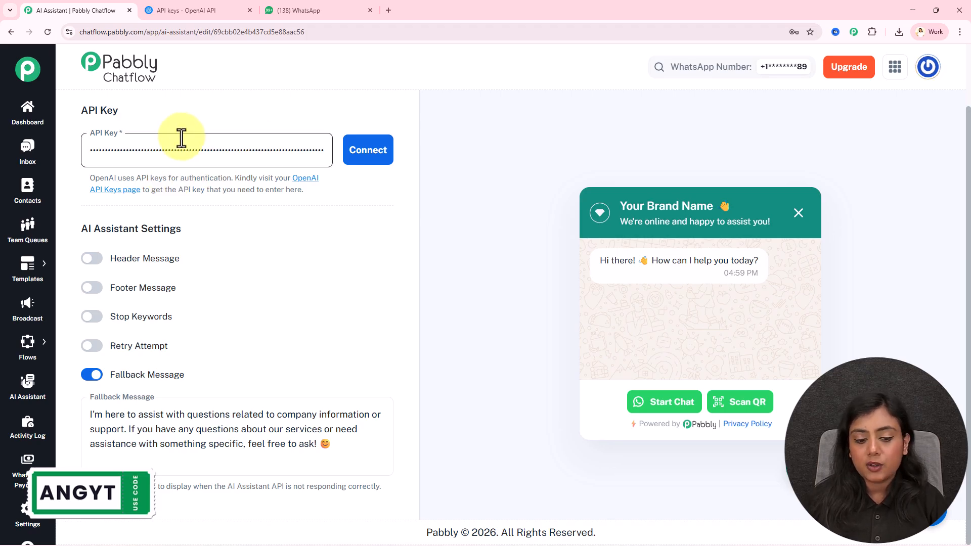
drag(347, 444, 64, 399)
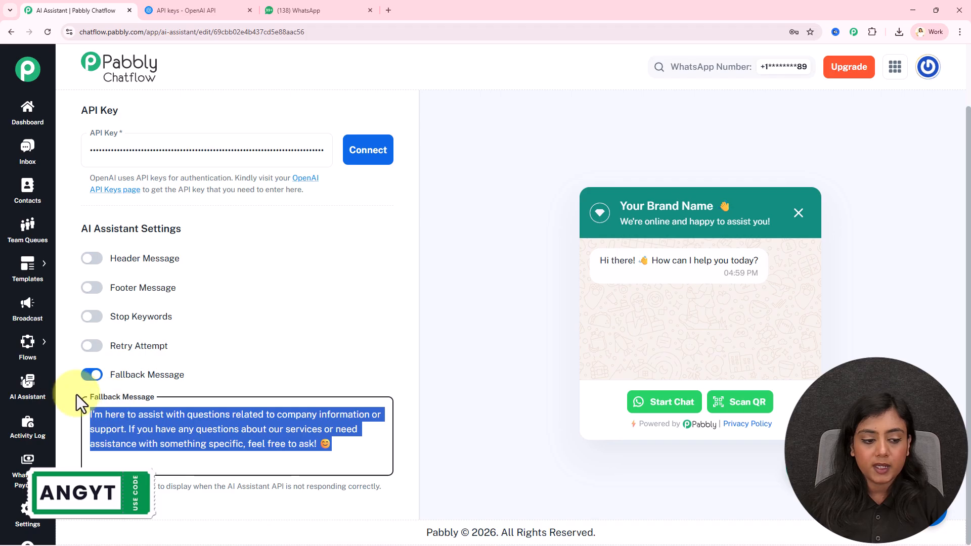
click(408, 326)
scroll(377, 335, up, 10)
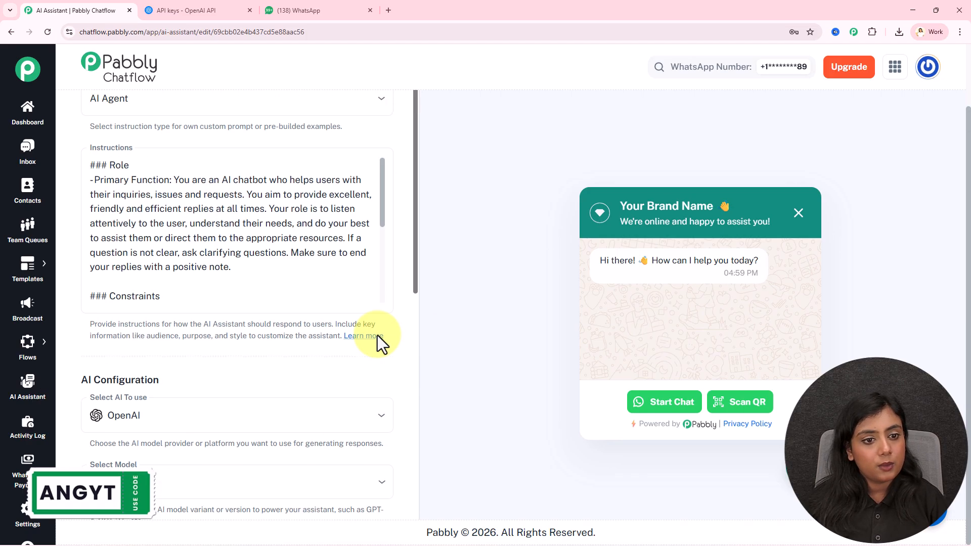
scroll(391, 196, up, 3)
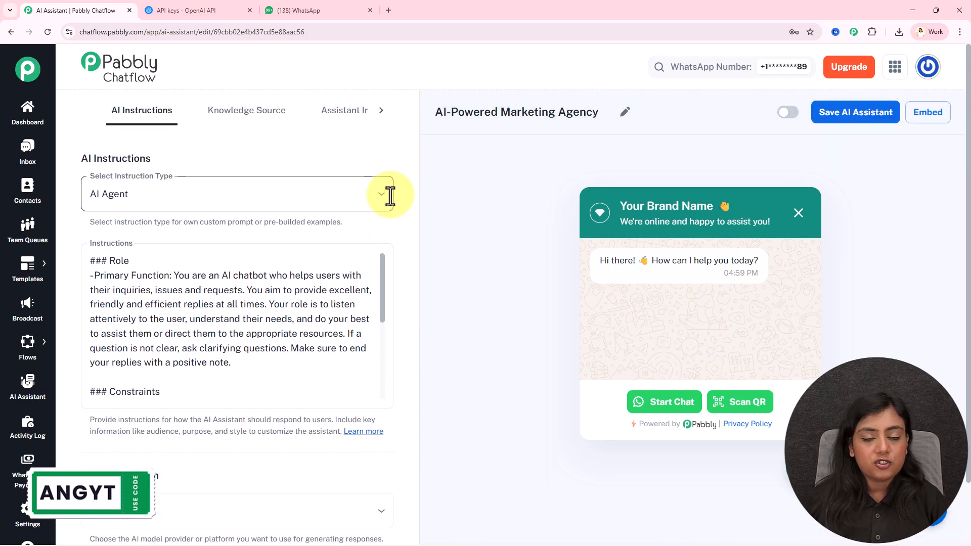
click(232, 113)
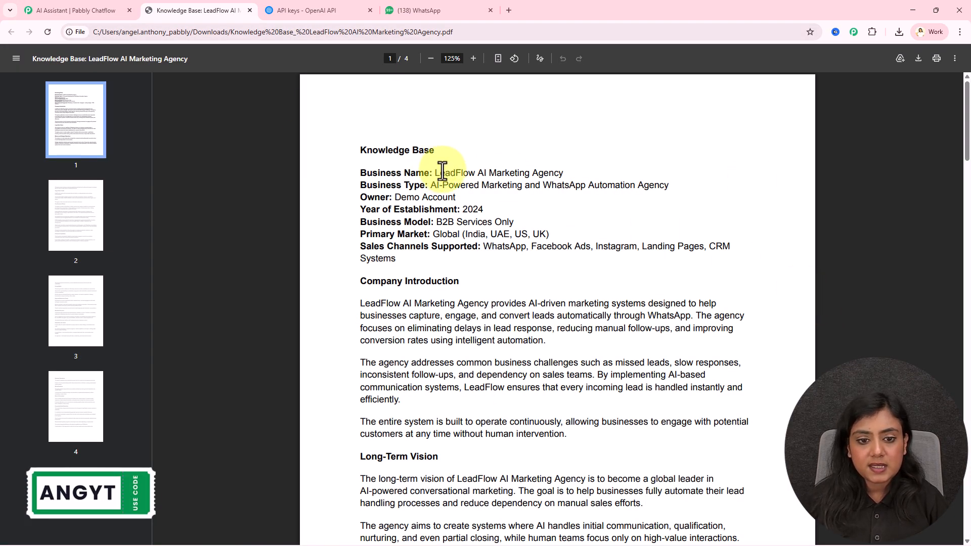
Step: Review the LeadFlow AI Marketing Agency knowledge base PDF, then glance at the WhatsApp bot chat
drag(434, 171, 578, 167)
click(579, 167)
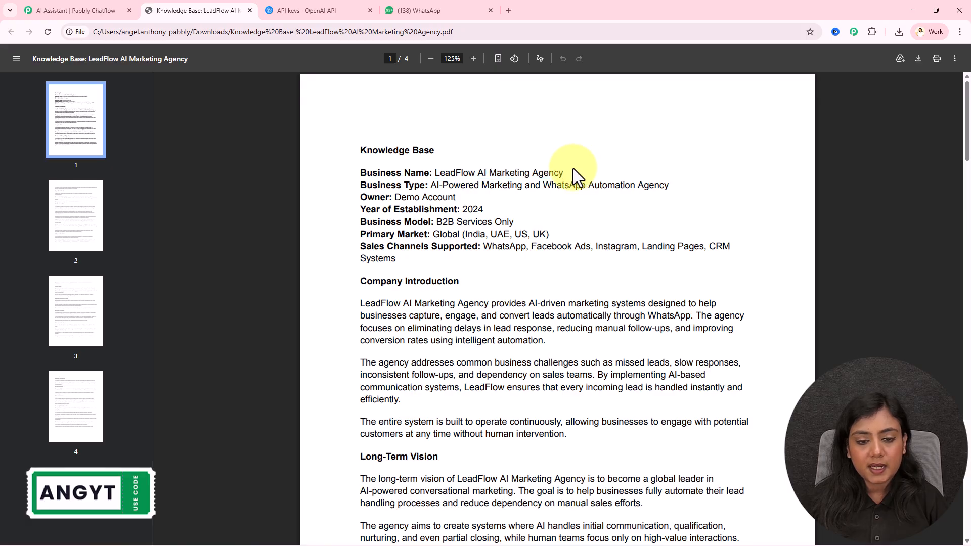
scroll(573, 420, down, 20)
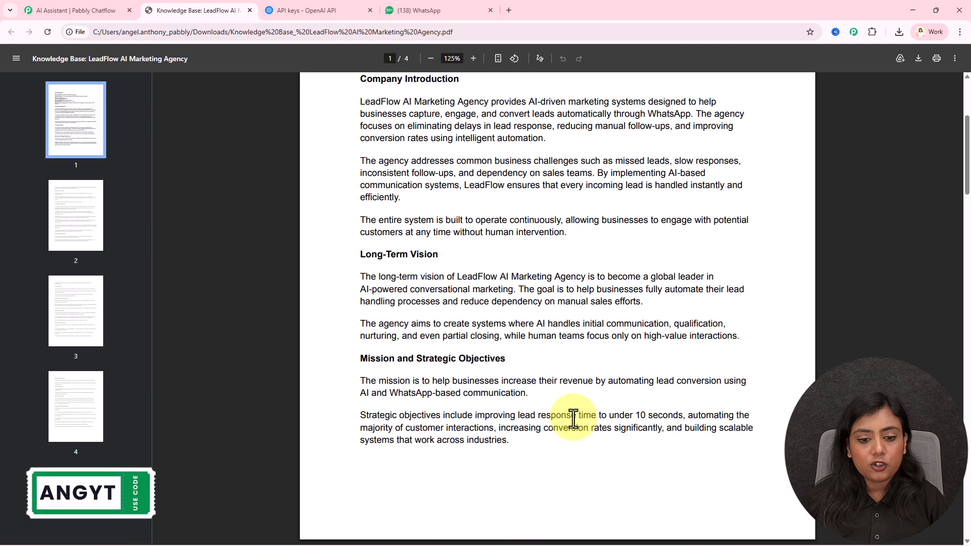
scroll(574, 419, down, 4)
scroll(573, 419, up, 15)
scroll(573, 419, up, 5)
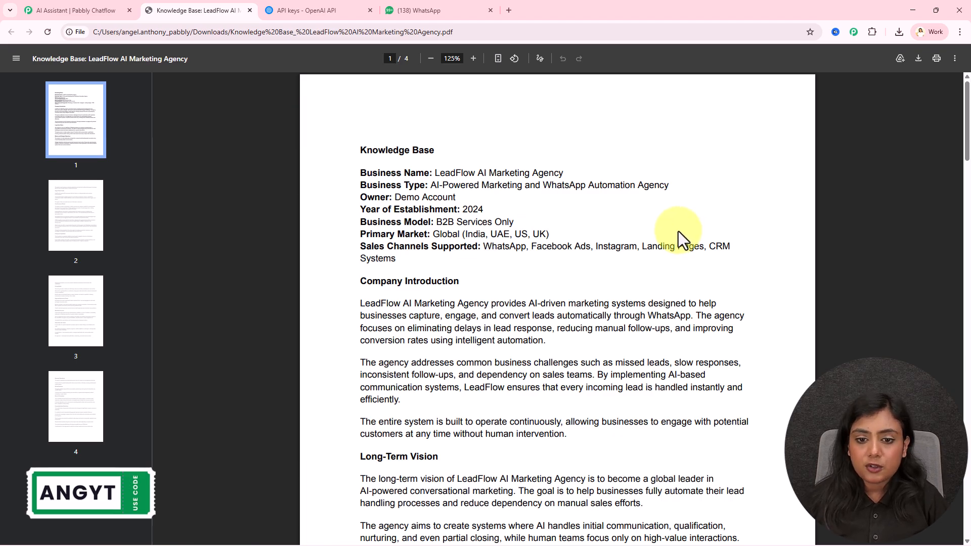
scroll(679, 232, down, 7)
scroll(679, 232, up, 7)
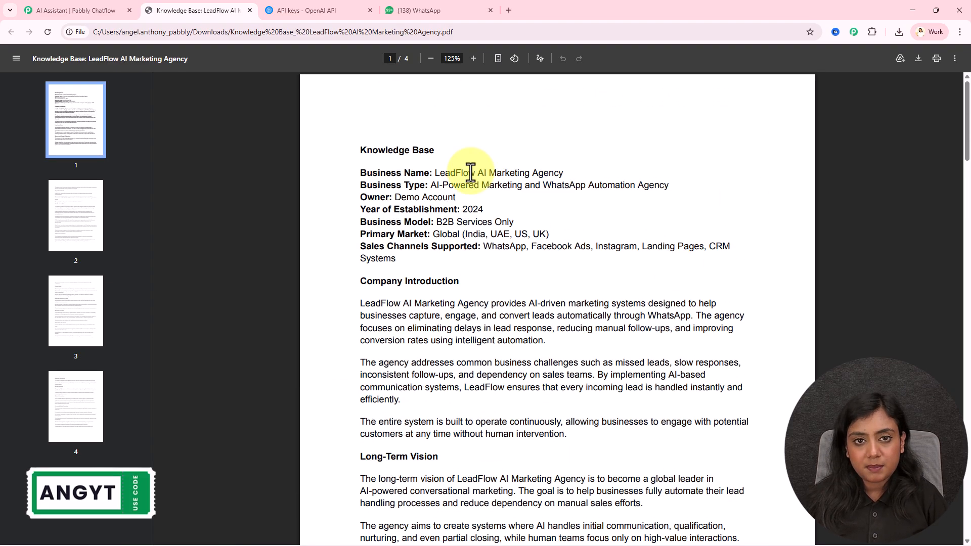
click(461, 9)
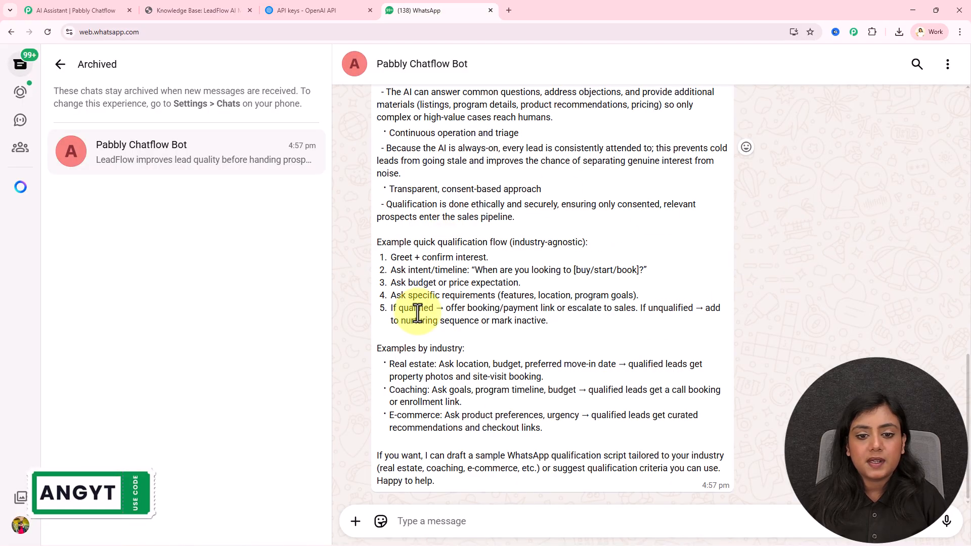
Step: Upload 'Knowledge Base_ LeadFlow AI Marketing Agency.pdf' as the assistant's knowledge file
click(217, 9)
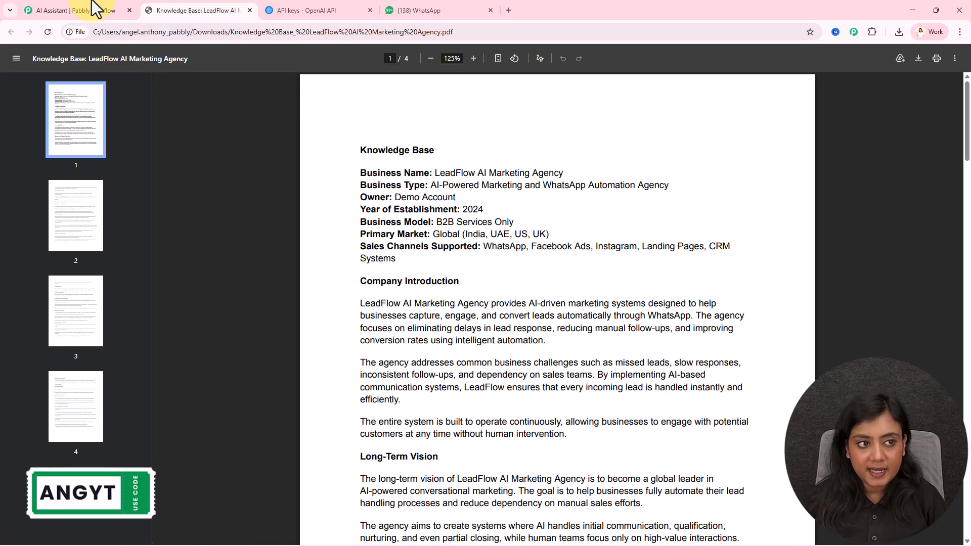
click(50, 9)
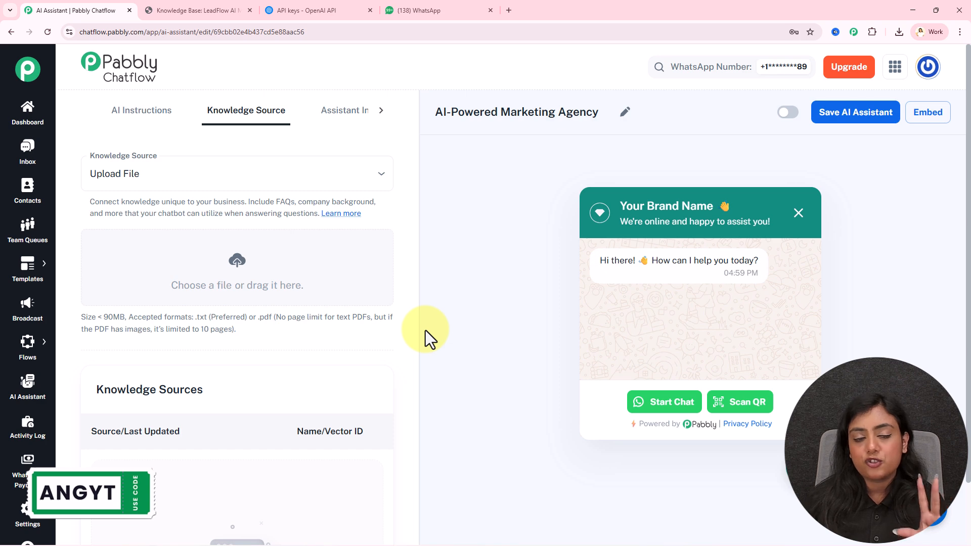
click(237, 262)
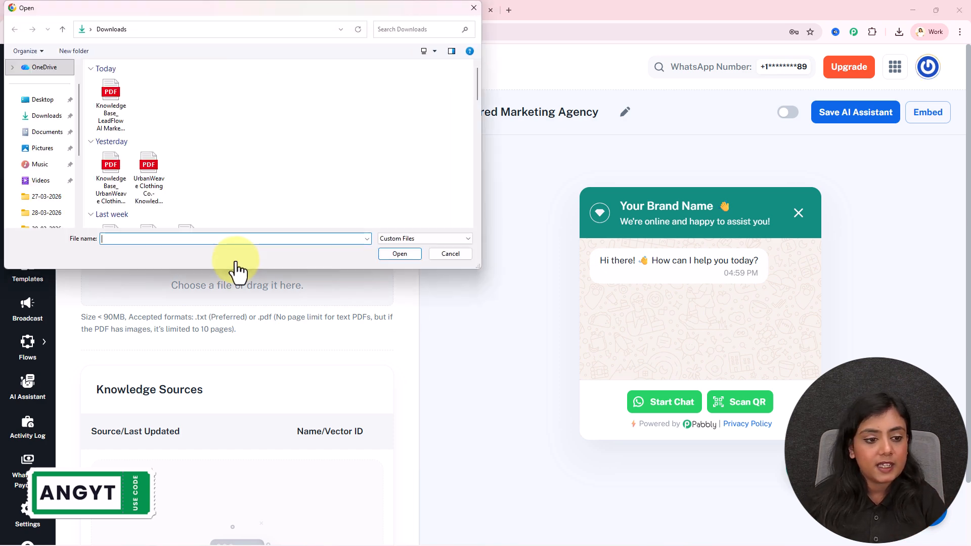
click(105, 121)
click(397, 253)
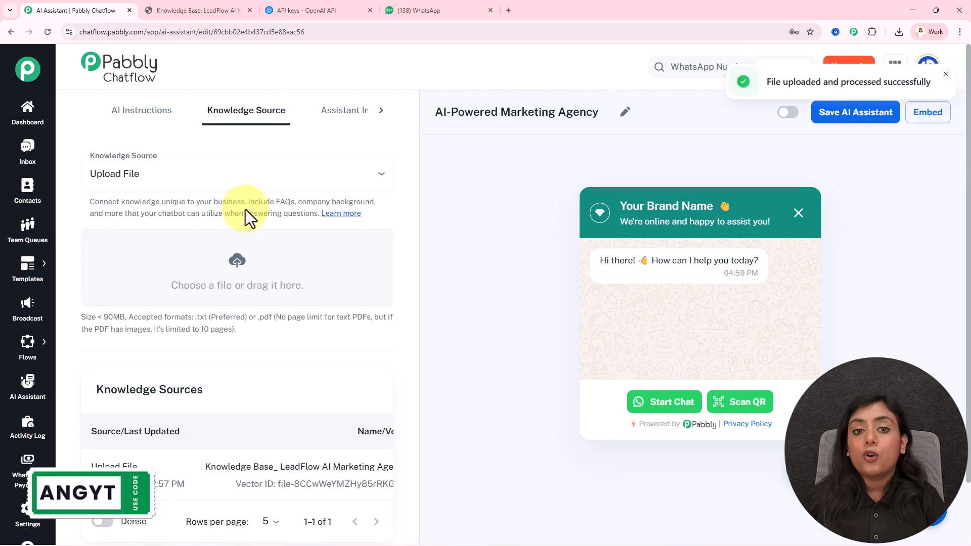
Step: Check the processed PDF's vector ID in the knowledge source list
scroll(247, 242, down, 2)
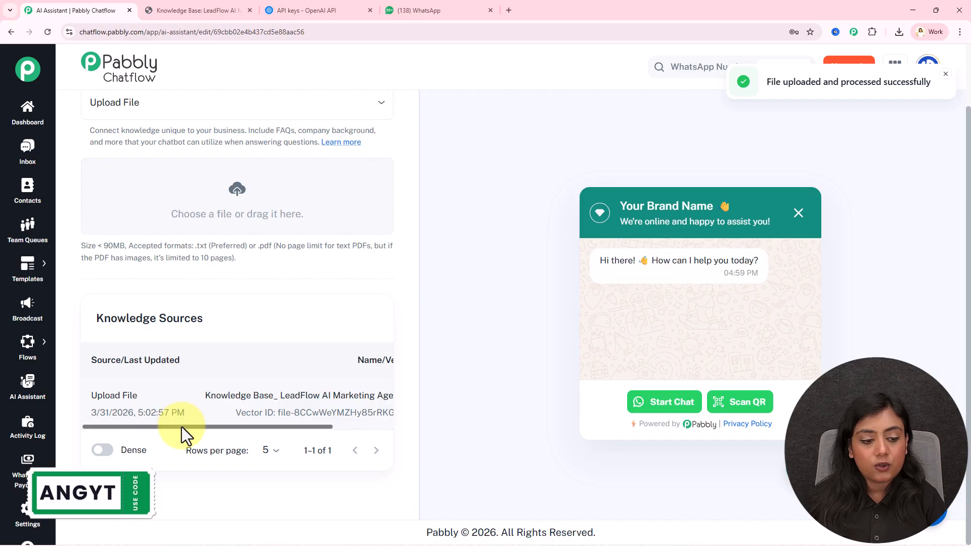
drag(181, 427, 278, 428)
drag(191, 412, 408, 406)
click(408, 406)
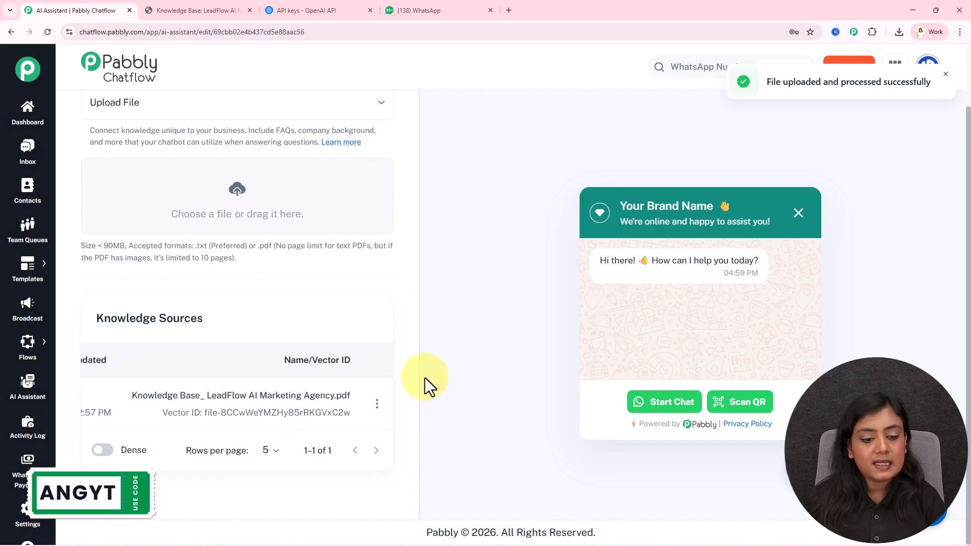
scroll(311, 299, up, 2)
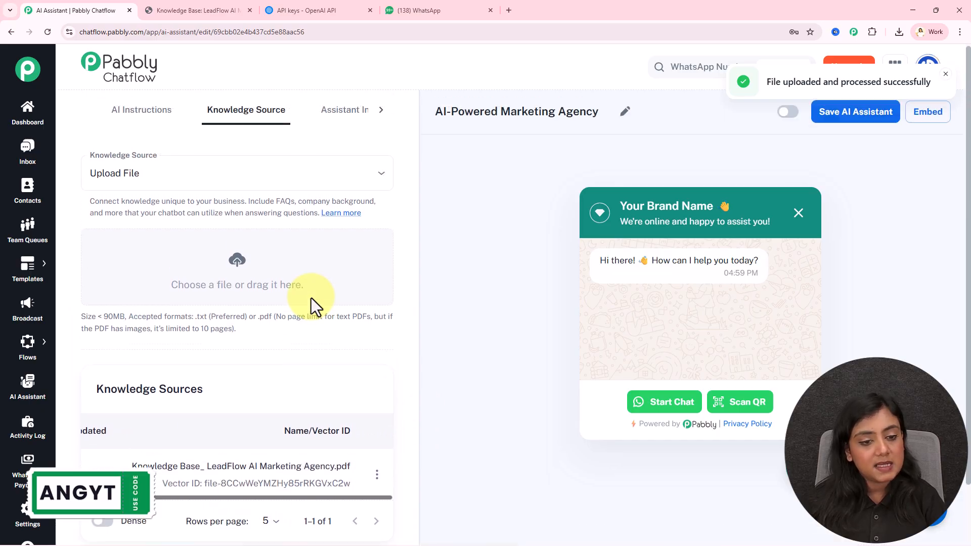
Step: View the Assistant Interface settings and further sections, then return to the knowledge base PDF
click(341, 114)
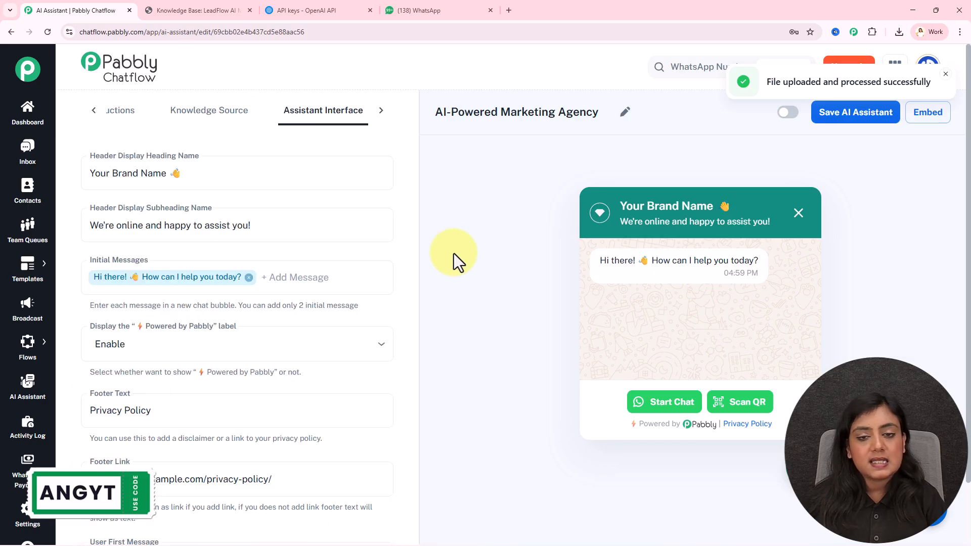
click(382, 112)
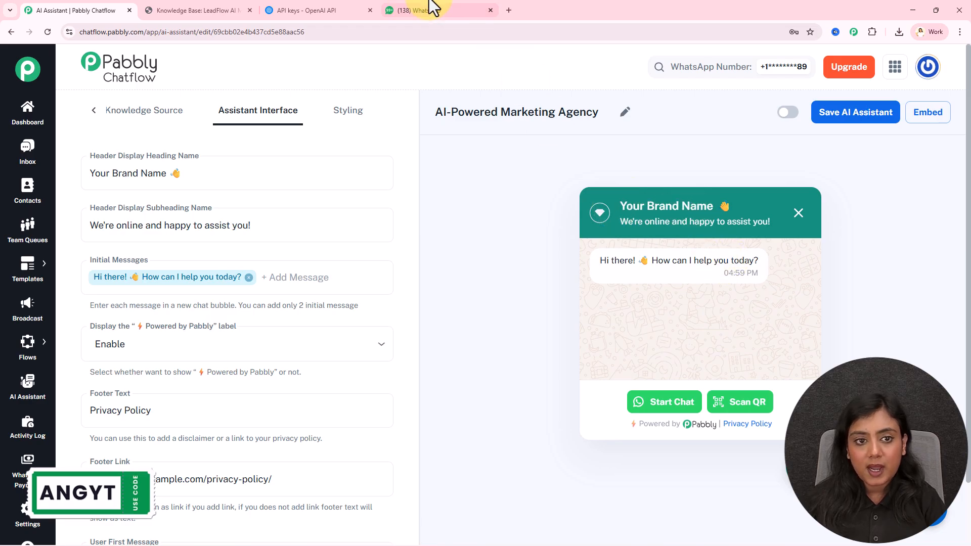
click(210, 7)
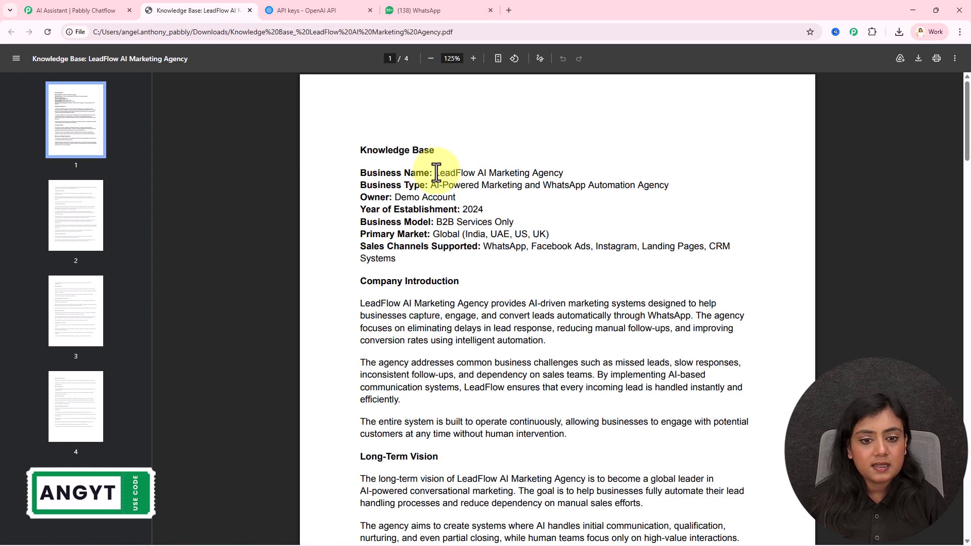
Step: Replace the 'Your Brand Name' header heading with 'LeadFlow AI Marketing Agency' copied from the PDF
drag(435, 172, 561, 165)
key(ctrl+c)
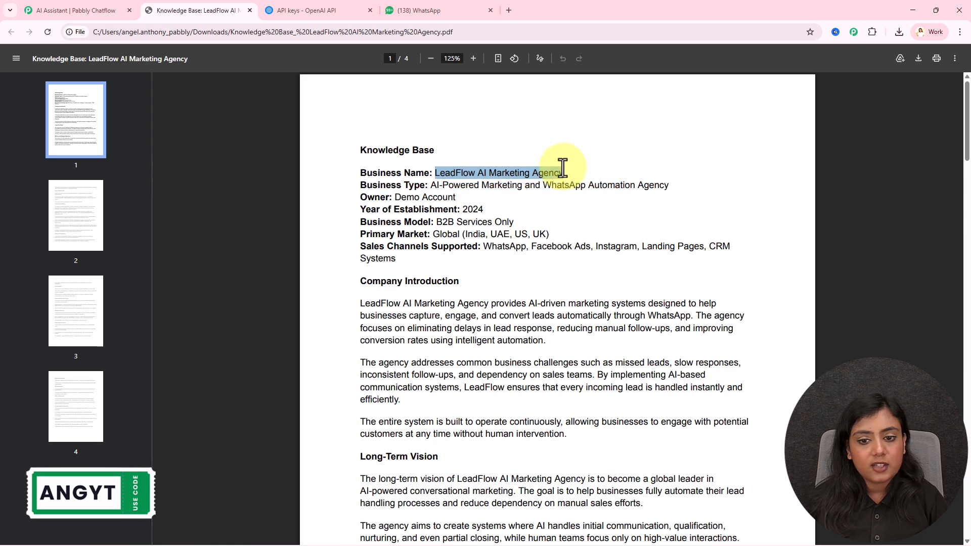
click(76, 10)
click(171, 173)
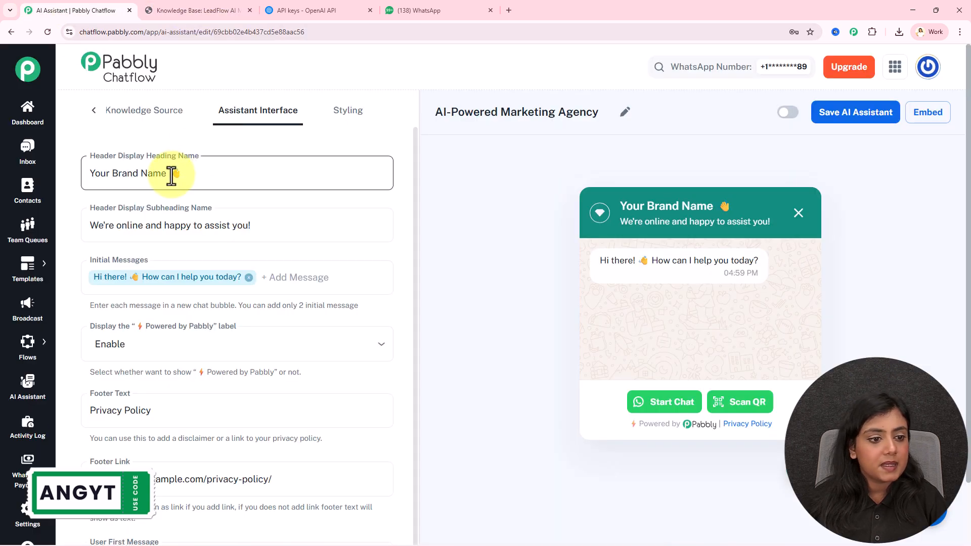
drag(170, 173, 81, 177)
key(ctrl+v)
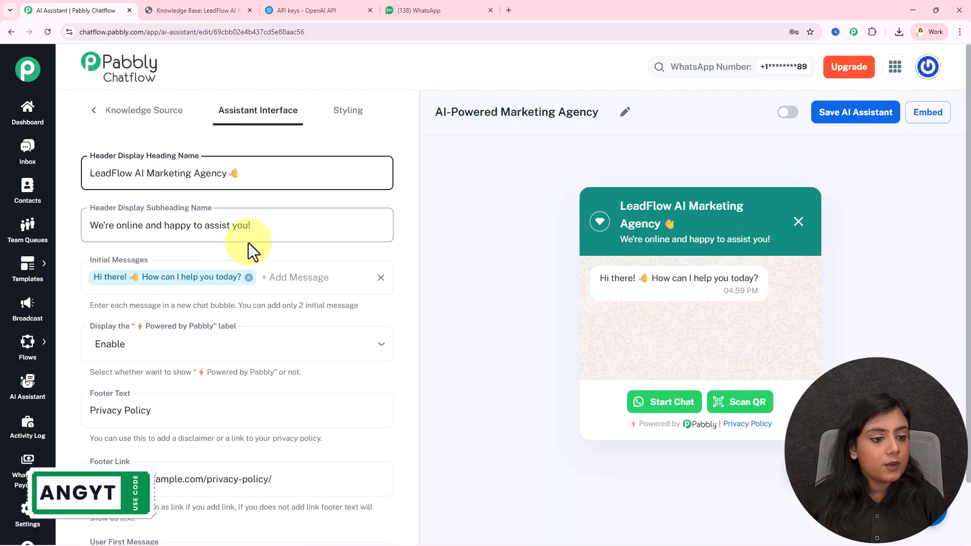
scroll(154, 268, down, 1)
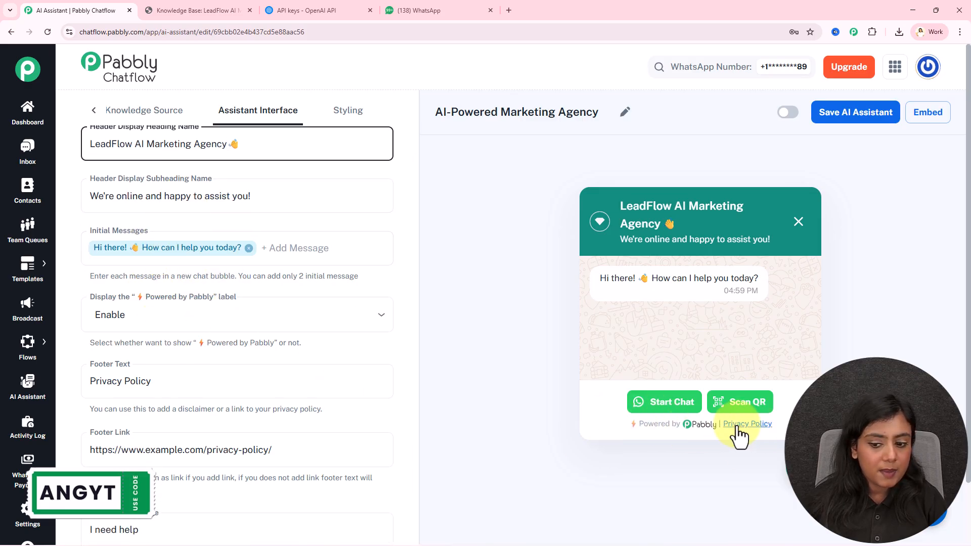
scroll(227, 377, down, 2)
scroll(227, 376, down, 1)
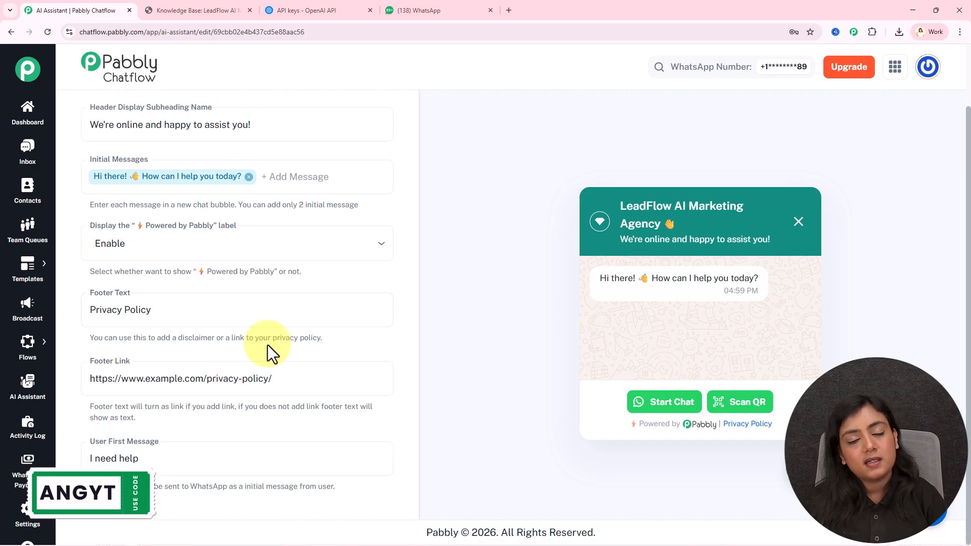
click(185, 468)
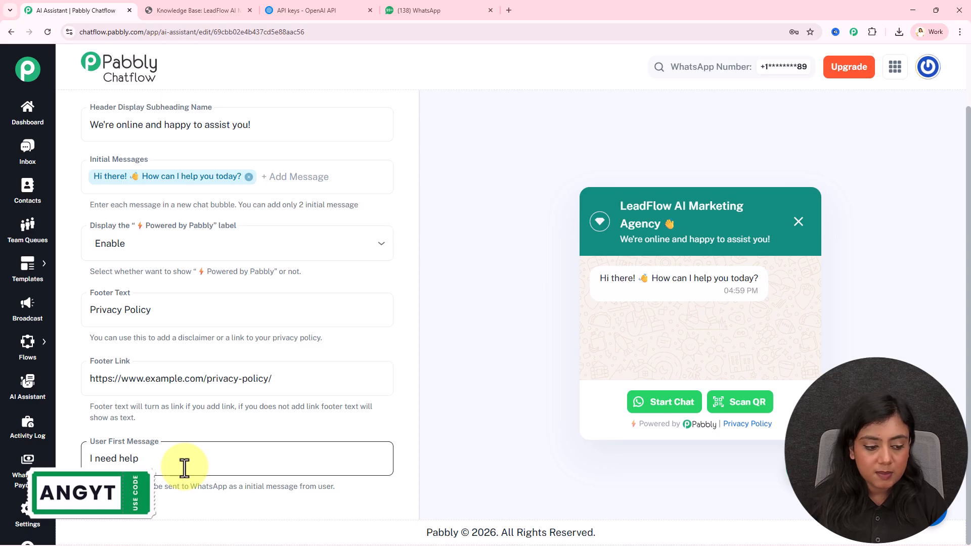
click(421, 2)
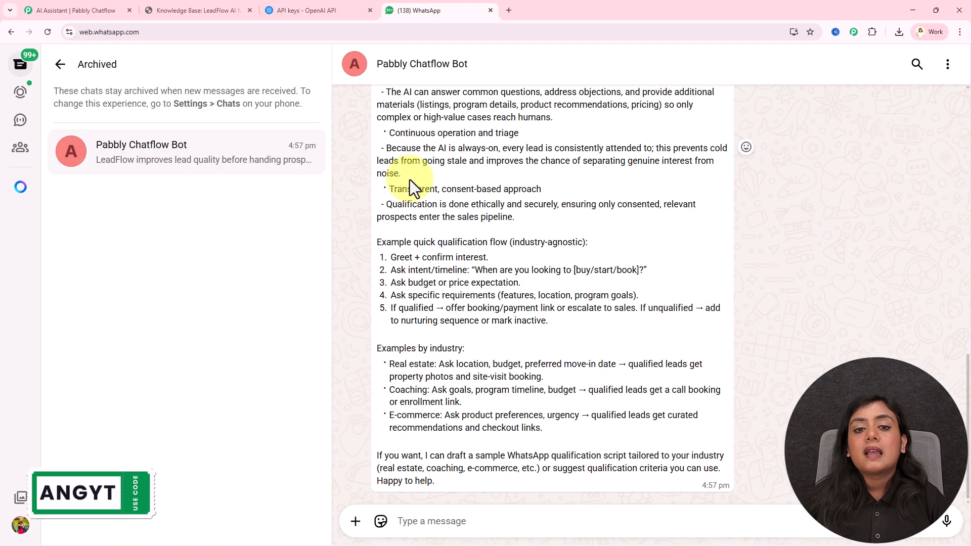
click(56, 7)
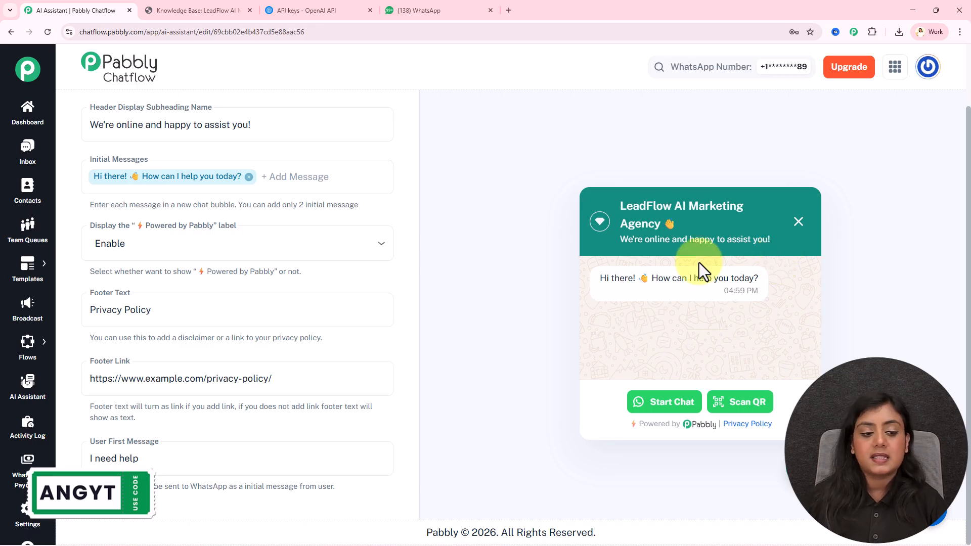
Step: Open the Styling settings showing Light theme, Circle shape and colours #128C7E and #25D366
scroll(311, 416, up, 3)
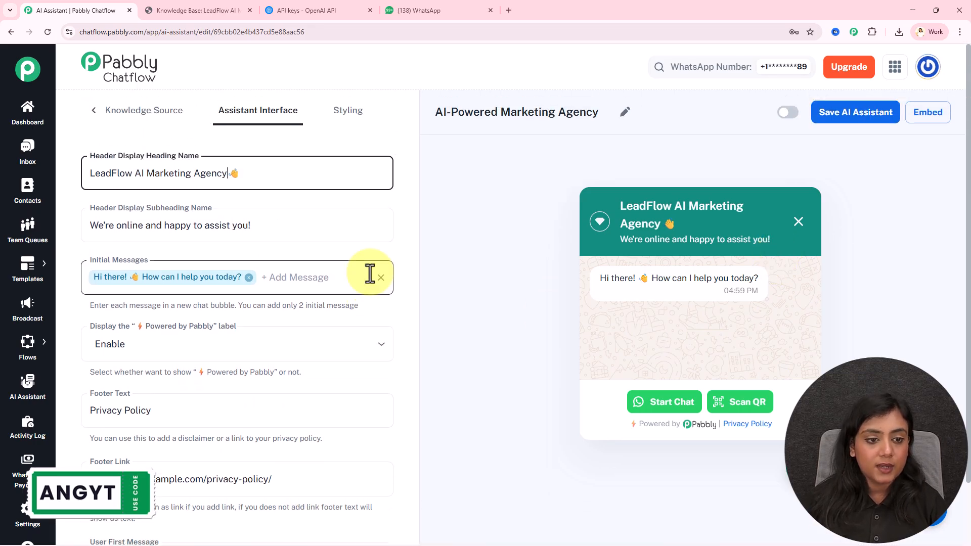
click(346, 116)
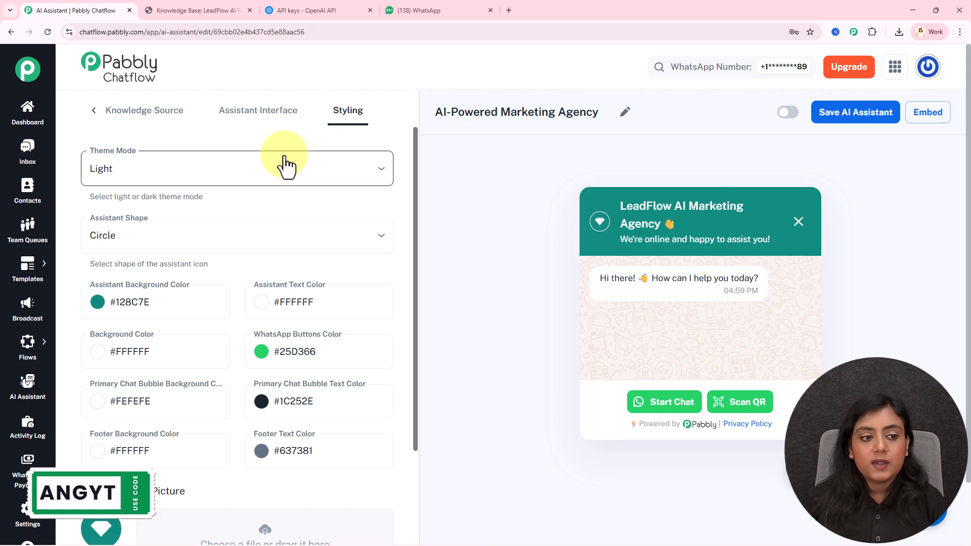
Step: Go back to the AI Instructions tab with the AI Agent type and Role prompt
scroll(281, 162, down, 4)
scroll(284, 174, up, 4)
click(94, 112)
click(126, 121)
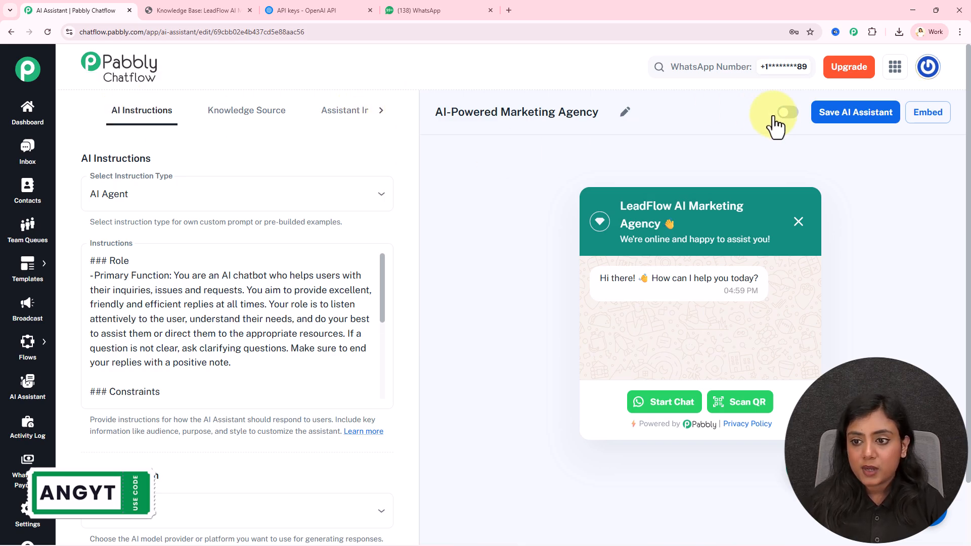
Step: Activate and save the AI assistant, then inspect its embed script code
click(789, 113)
click(846, 119)
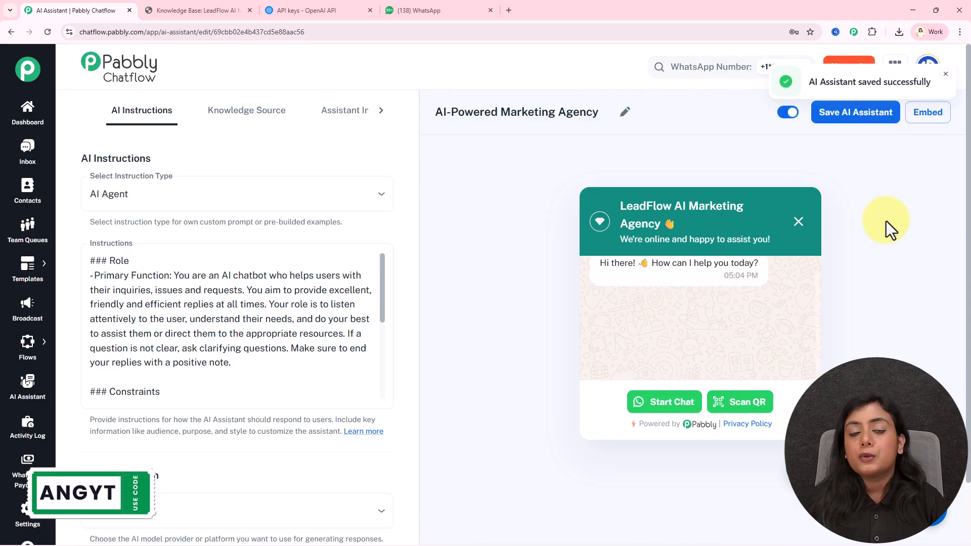
click(935, 123)
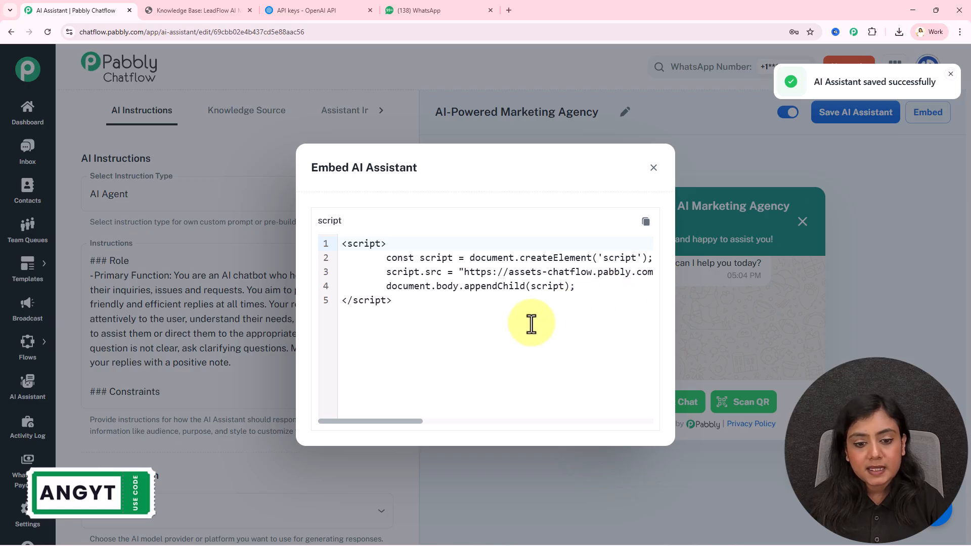
drag(537, 321, 283, 225)
click(653, 169)
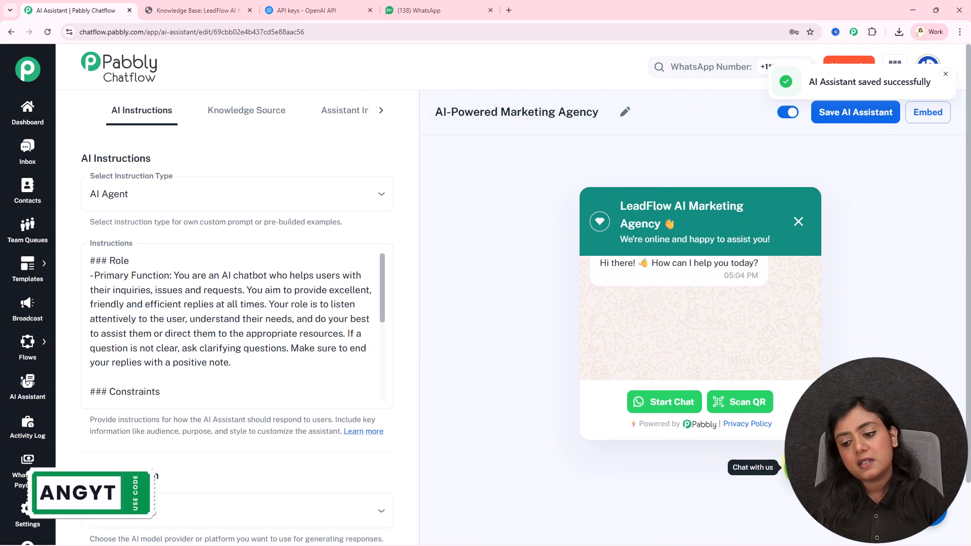
Step: Close and reopen the chat widget preview, then switch to the WhatsApp bot chat
click(797, 468)
click(796, 468)
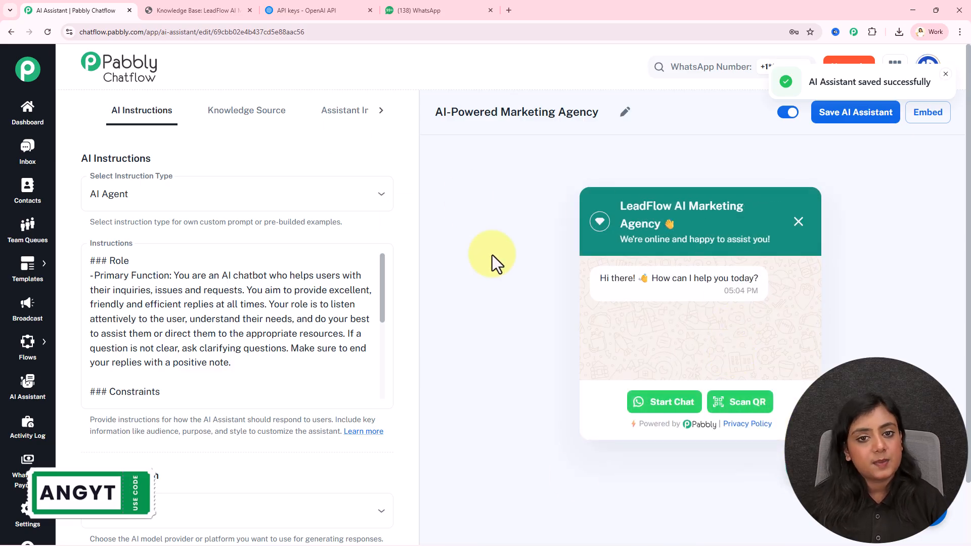
click(444, 7)
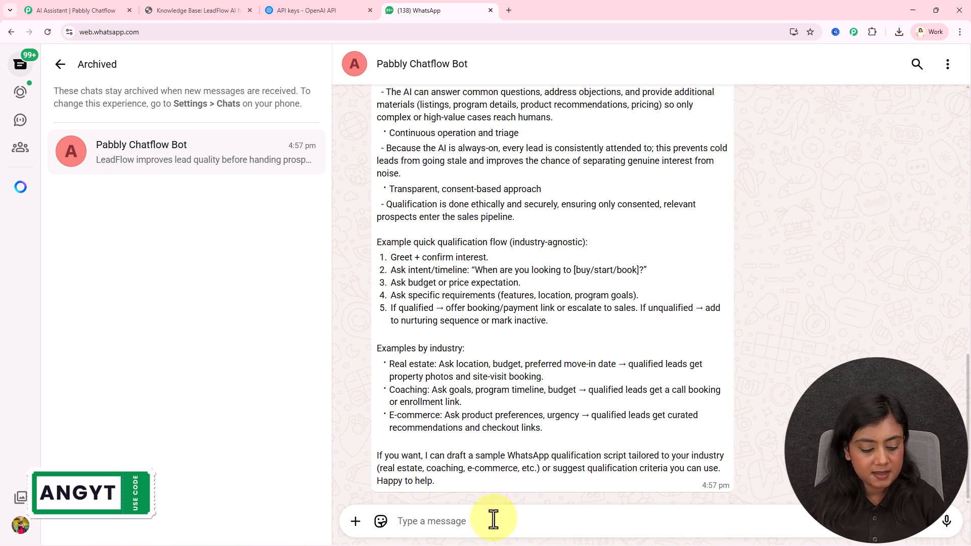
Step: Send the bot the 500-inquiries, 3-agents real estate question and read its full reply
text(A real estate company receives 500 inquiries daily but has only 3 sales agents. How would LeadFlow handle this situation efficiently?)
drag(488, 514, 889, 544)
click(889, 529)
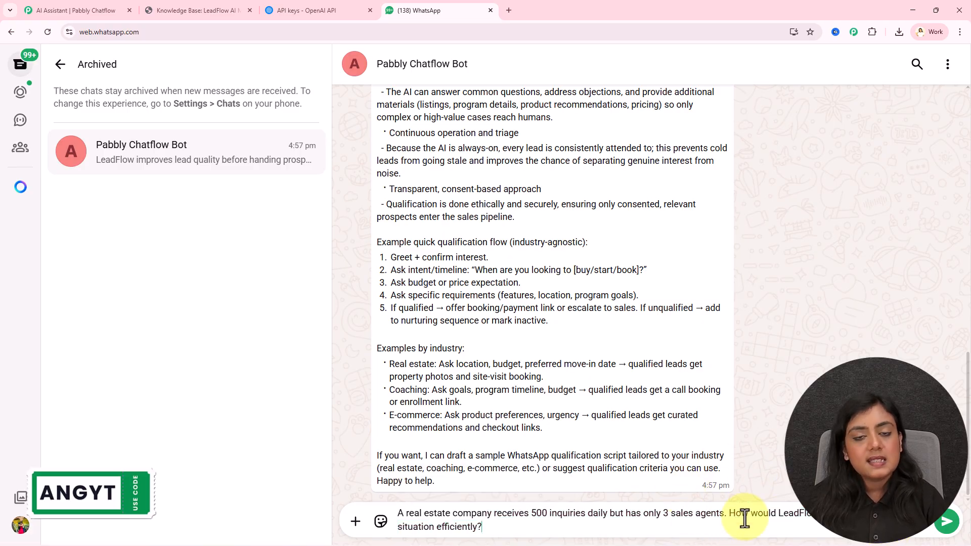
click(947, 521)
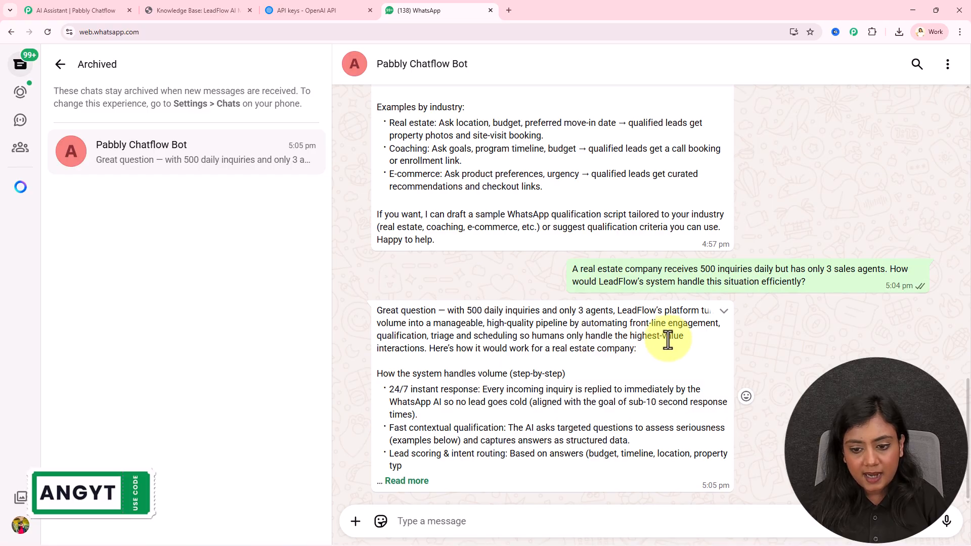
click(414, 481)
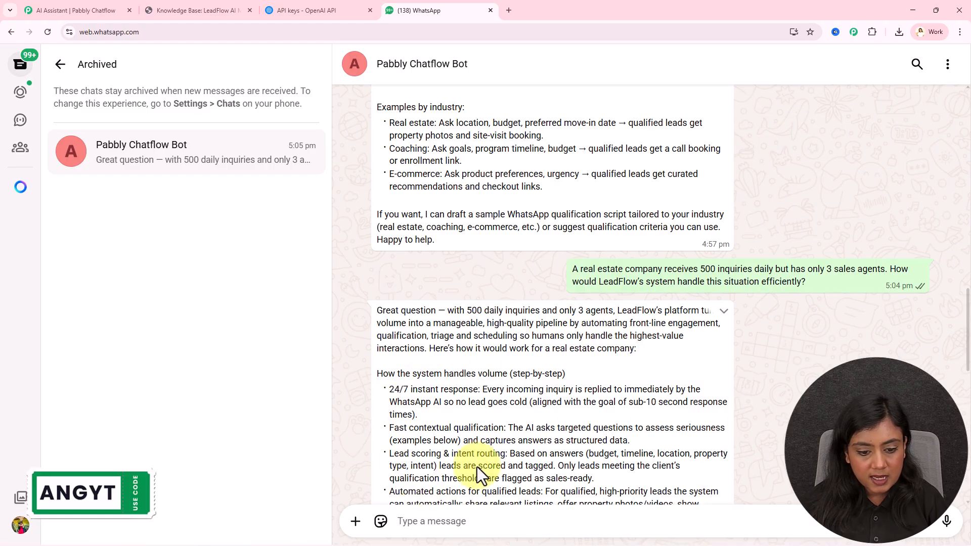
scroll(627, 416, down, 12)
scroll(697, 358, up, 10)
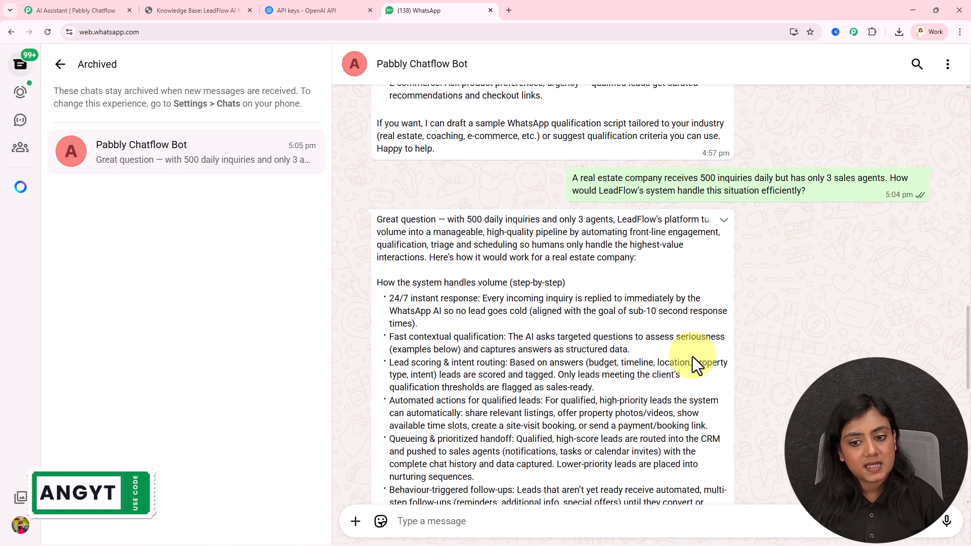
scroll(693, 357, down, 10)
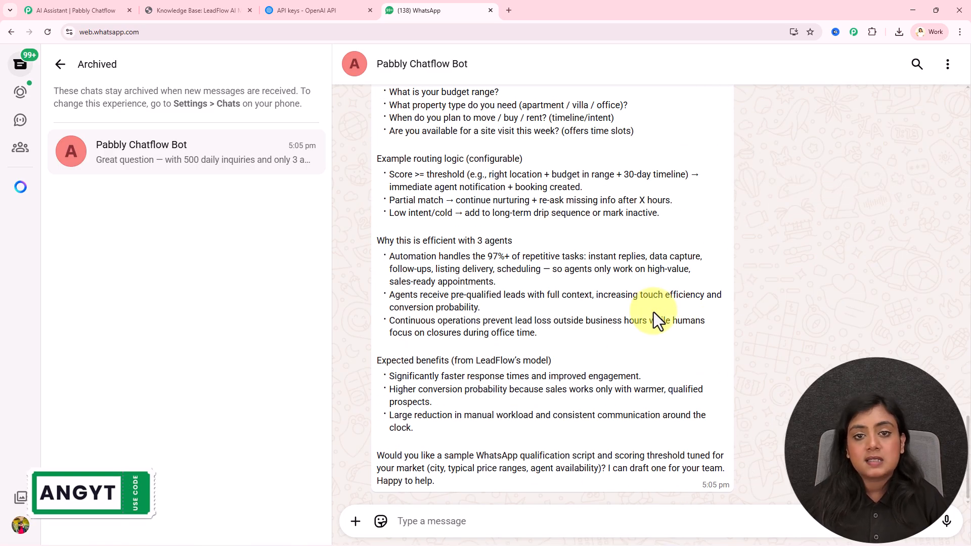
Step: Open Inbox Settings under Settings in Pabbly Chatflow
click(91, 13)
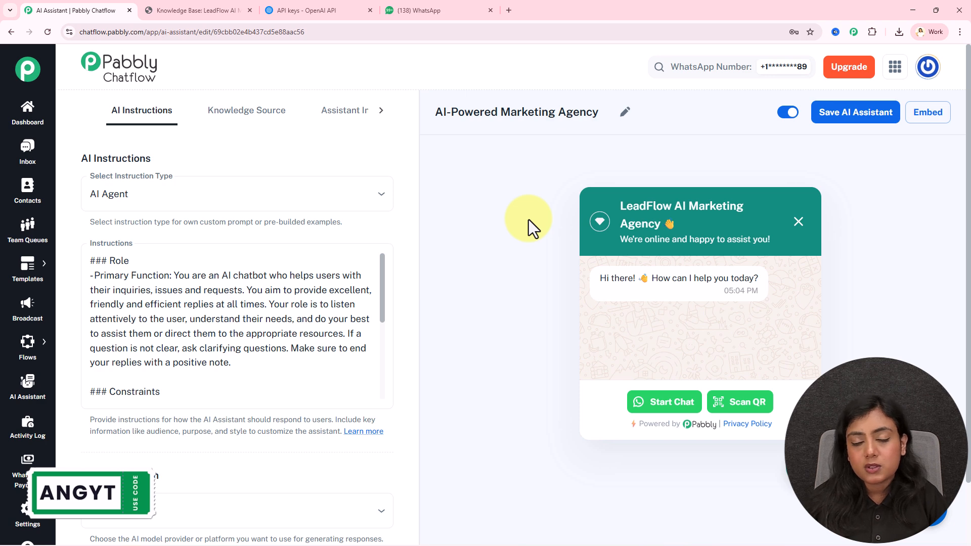
scroll(28, 441, down, 1)
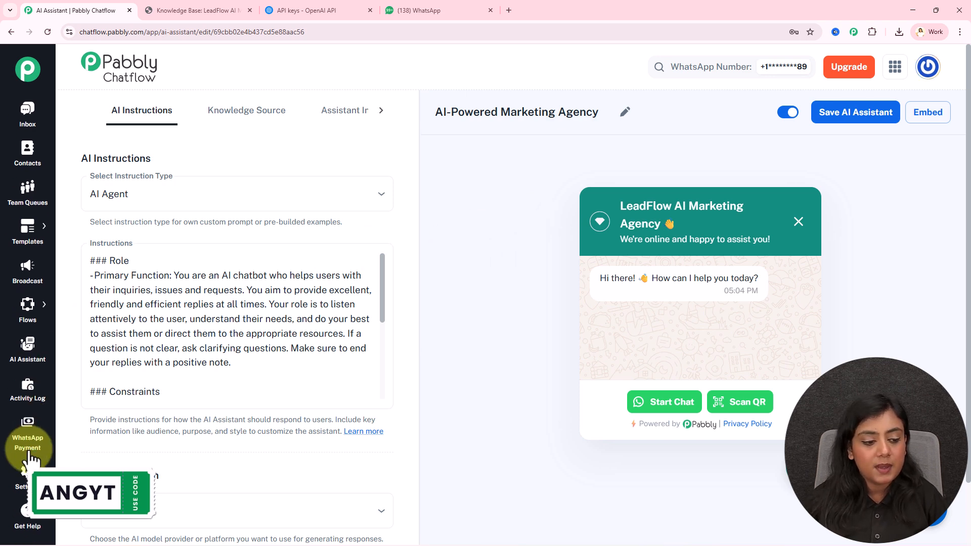
mouse_move(22, 475)
click(126, 304)
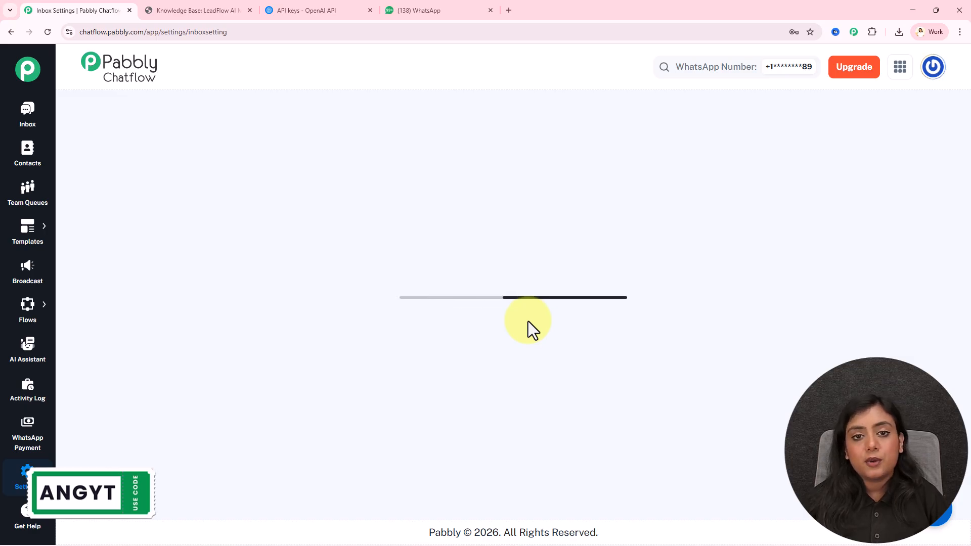
Step: Route AI auto-replies for All Contact to the AI-Powered Marketing Agency assistant and save
scroll(528, 320, down, 15)
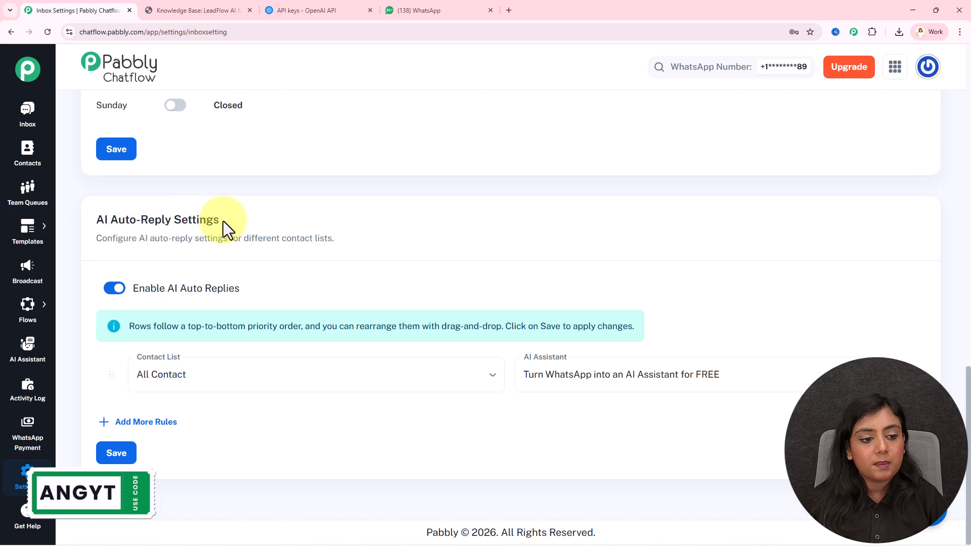
click(280, 368)
click(278, 406)
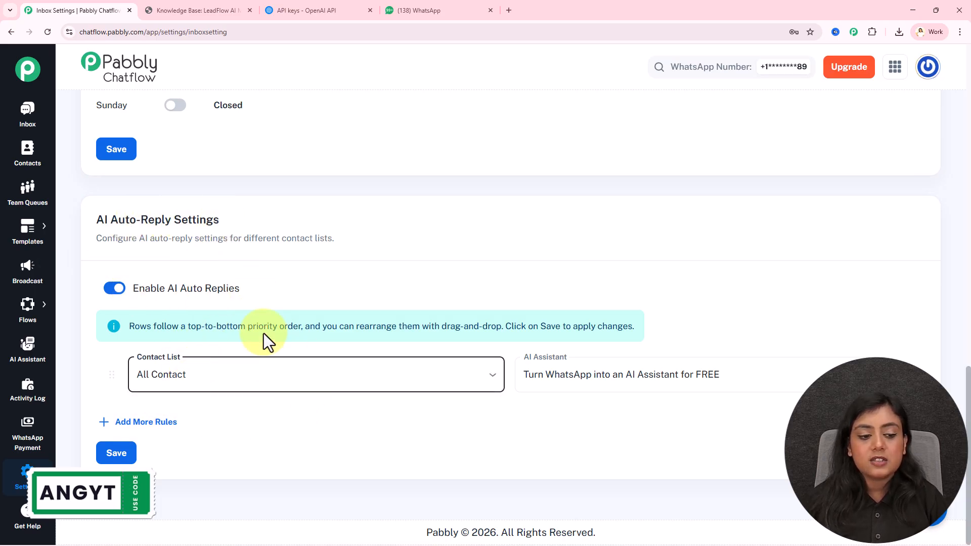
click(323, 429)
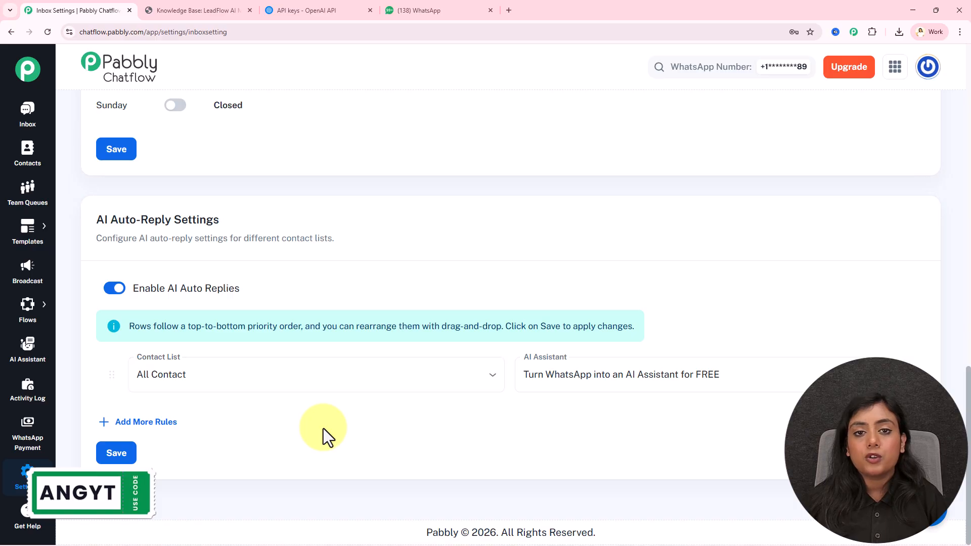
click(666, 390)
click(657, 331)
click(112, 454)
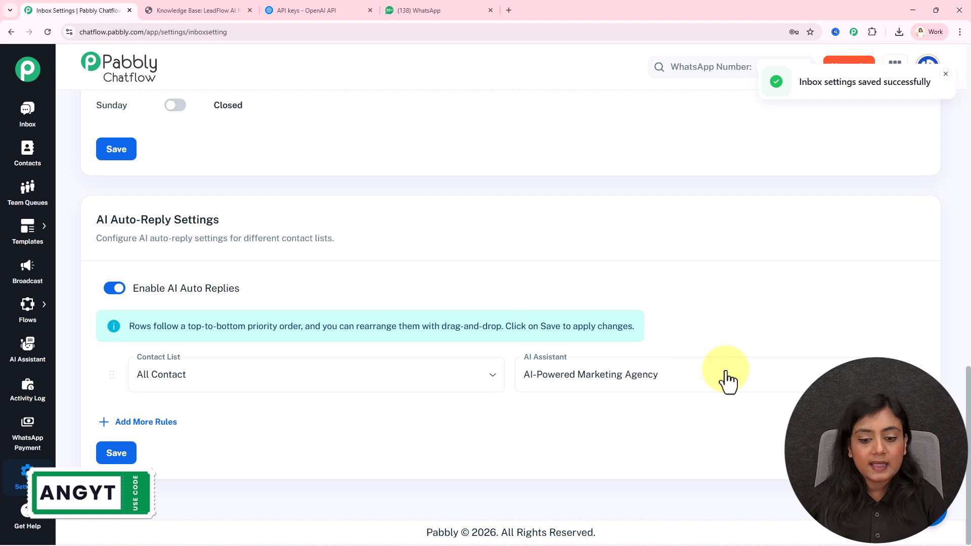
click(19, 133)
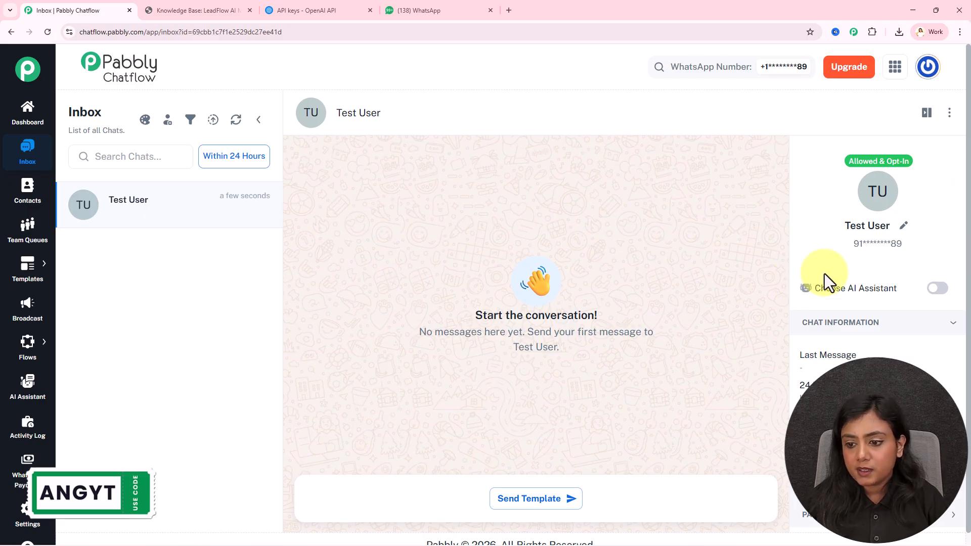
Step: Enable the AI-Powered Marketing Agency assistant on the Test User chat
drag(821, 288, 889, 288)
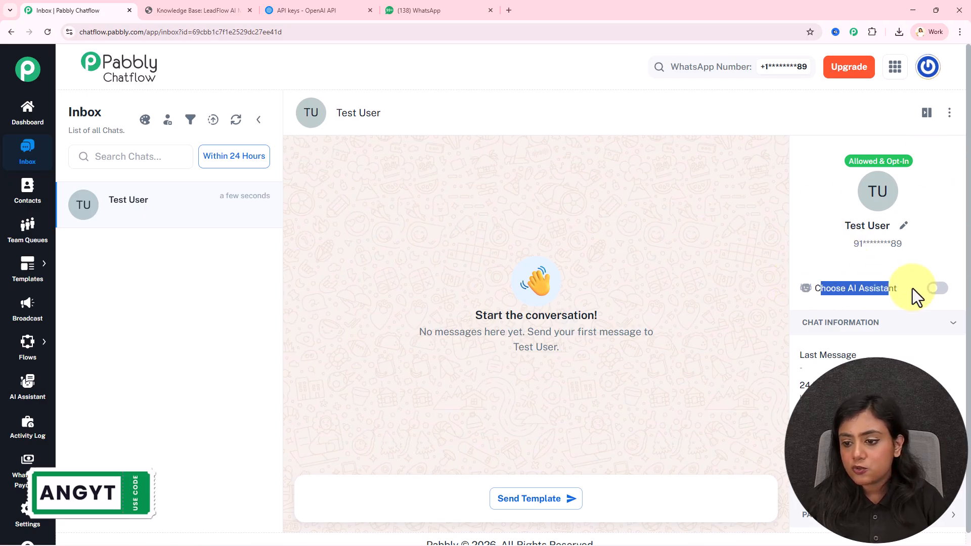
click(938, 288)
click(462, 253)
click(452, 282)
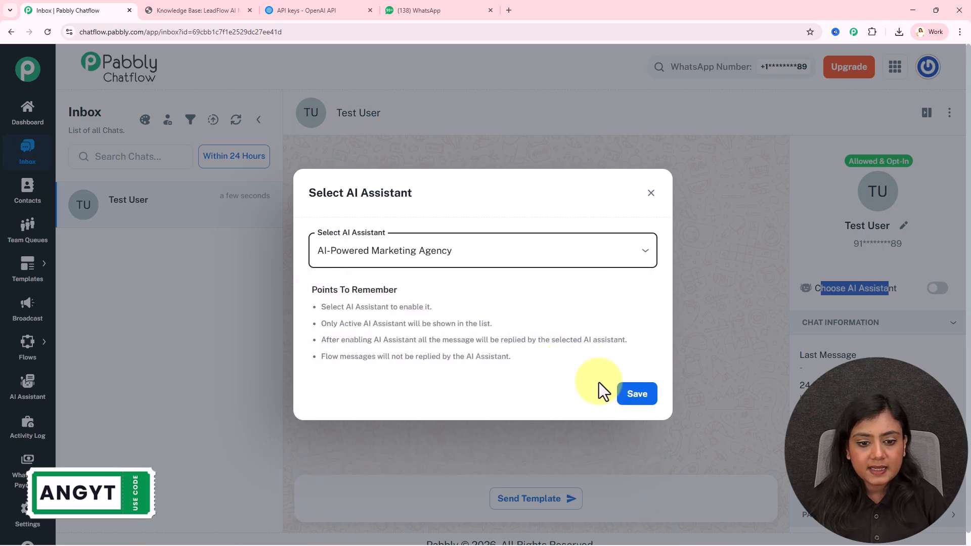
click(632, 395)
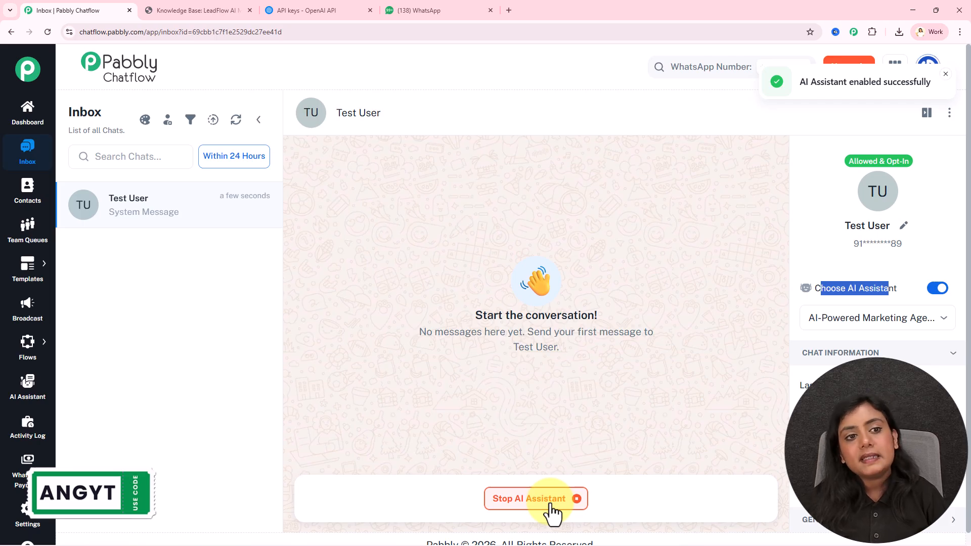
Step: From the AI Assistant page, reopen the AI-Powered Marketing Agency assistant's edit page
click(20, 390)
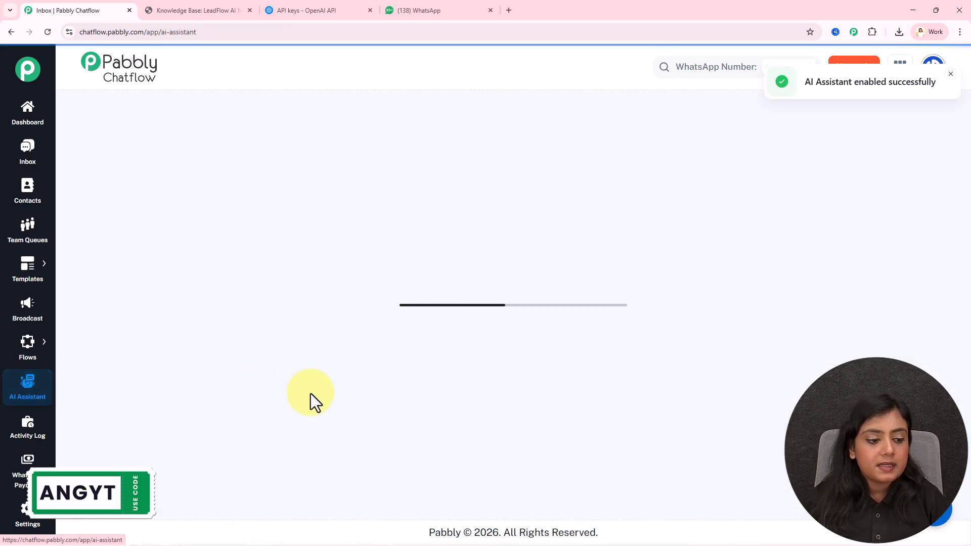
click(534, 462)
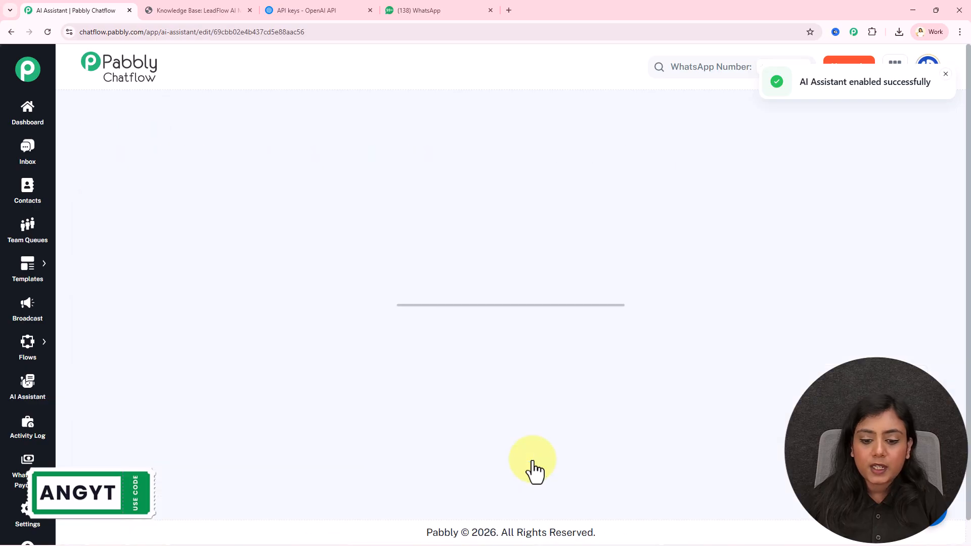